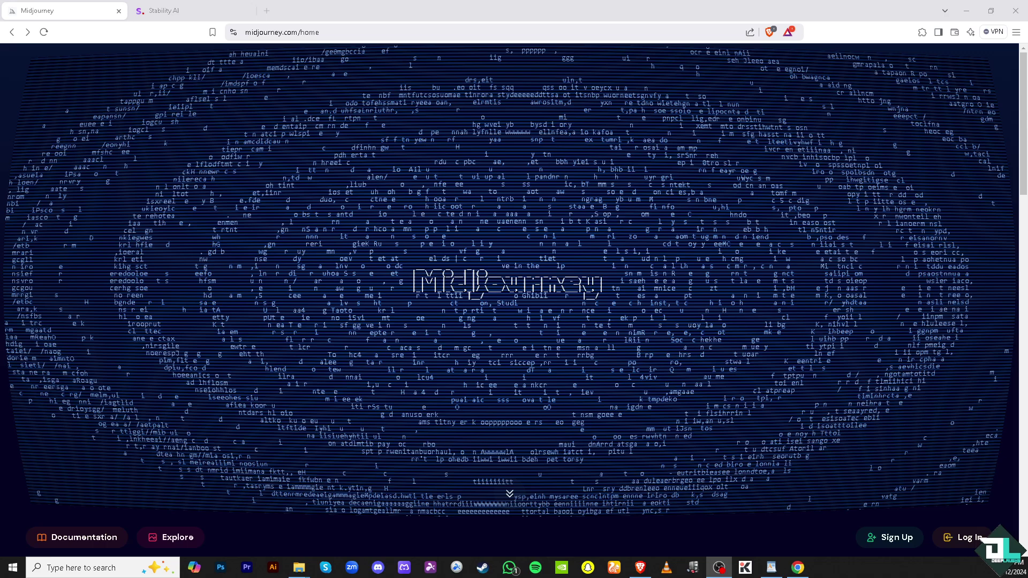
- Switch browser tabs to Midjourney's Explore gallery and dismiss the subscription offer from the prompt bar
key("ctrl+Tab")
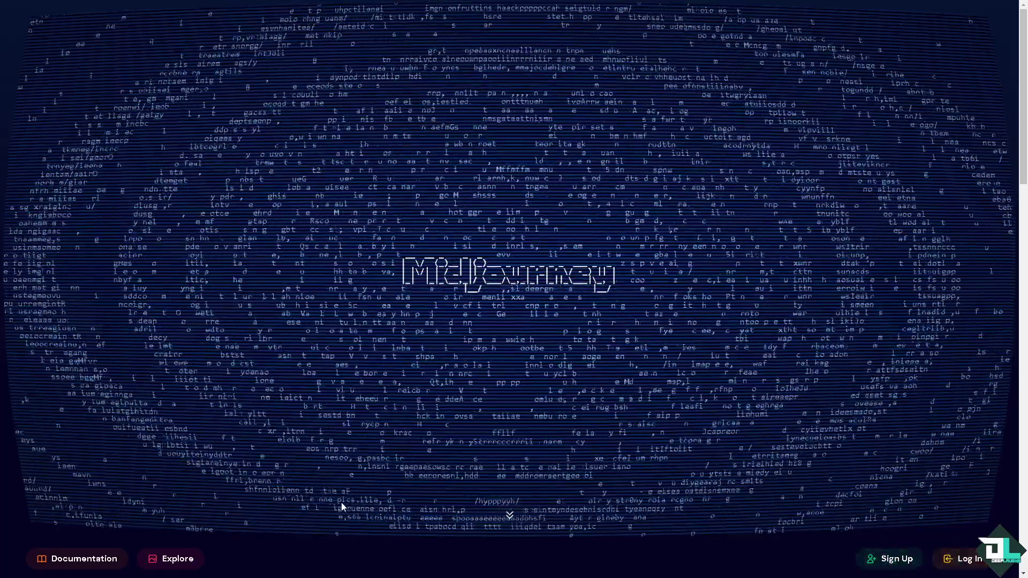
left_click(181, 564)
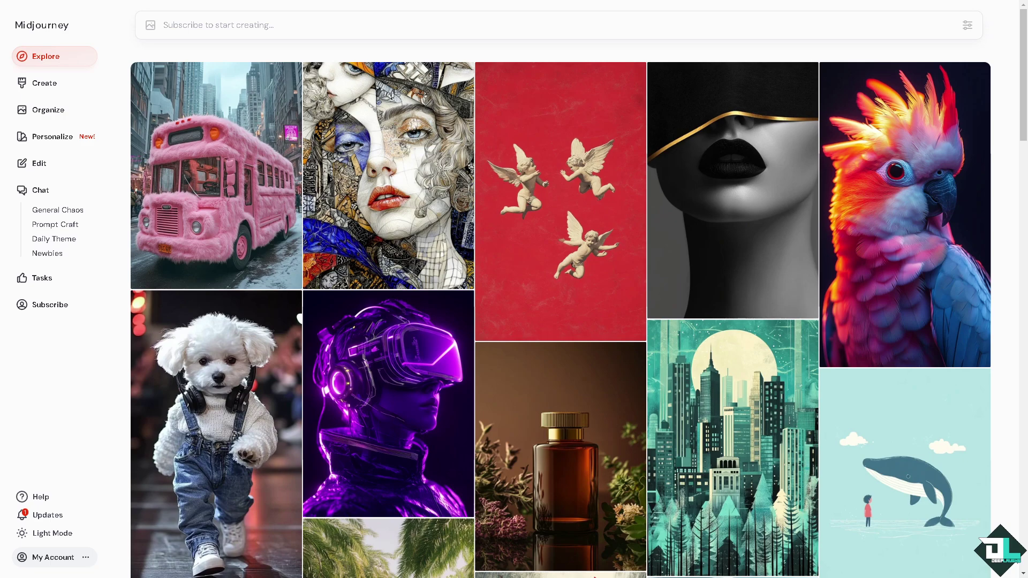
mouse_move(152, 259)
left_click(248, 26)
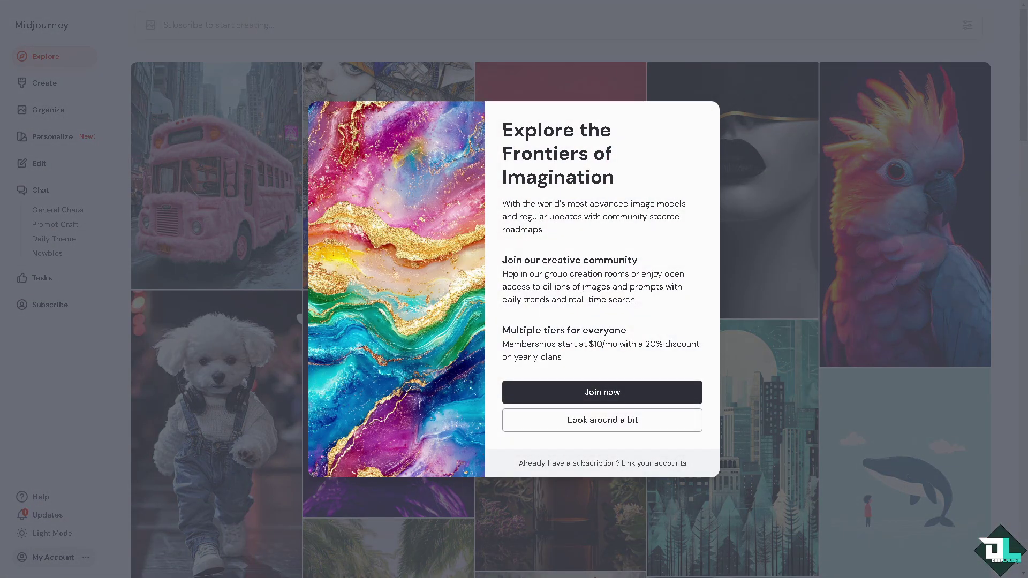
left_click(605, 423)
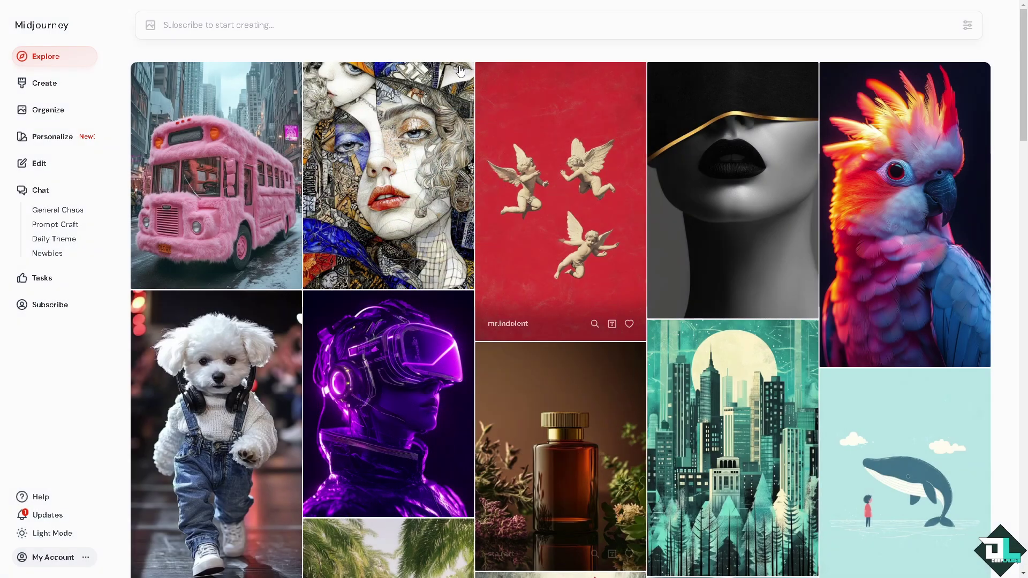
left_click(328, 25)
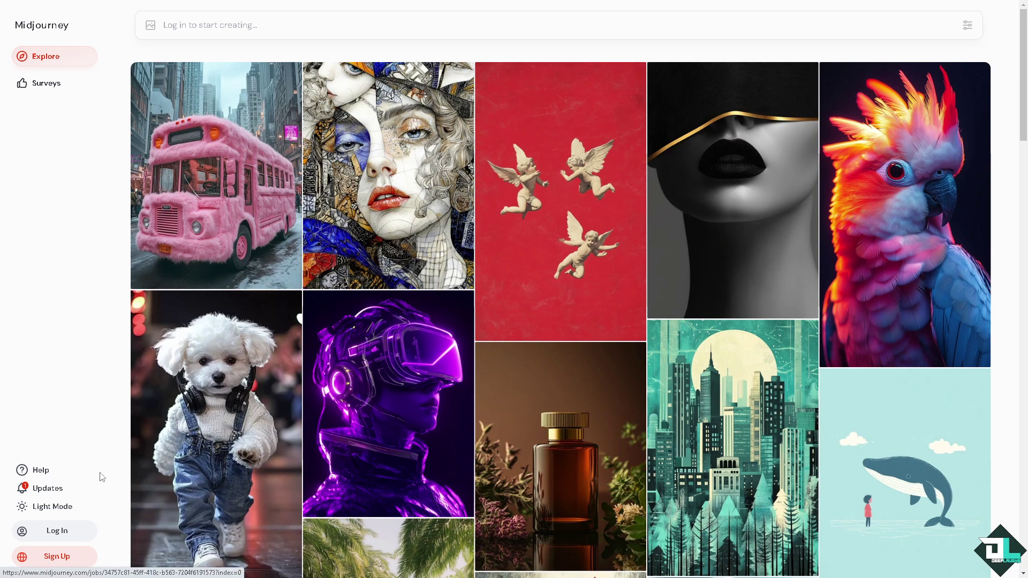
- Switch the site to Dark Mode and scroll down the Explore gallery
left_click(69, 509)
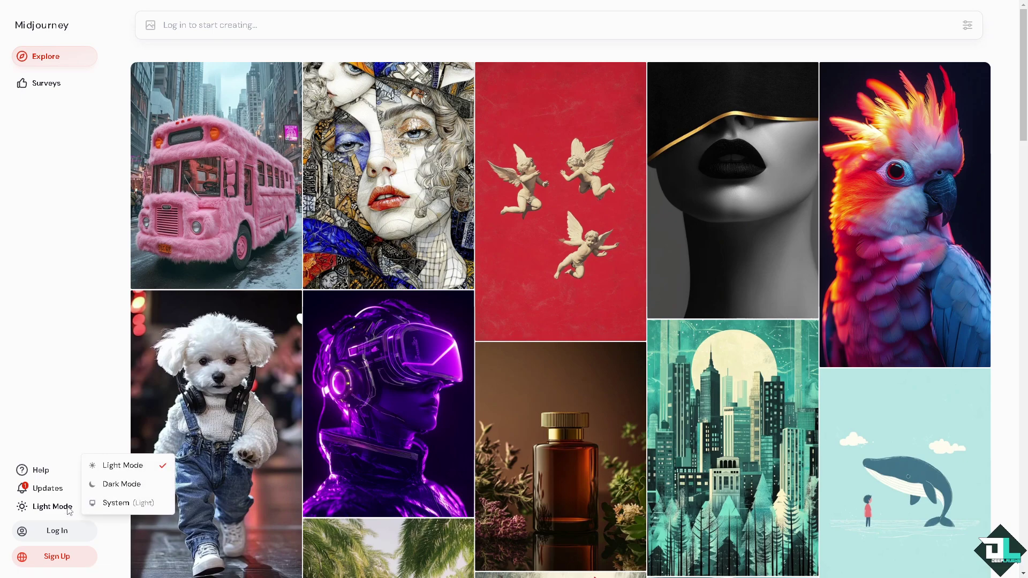
left_click(115, 483)
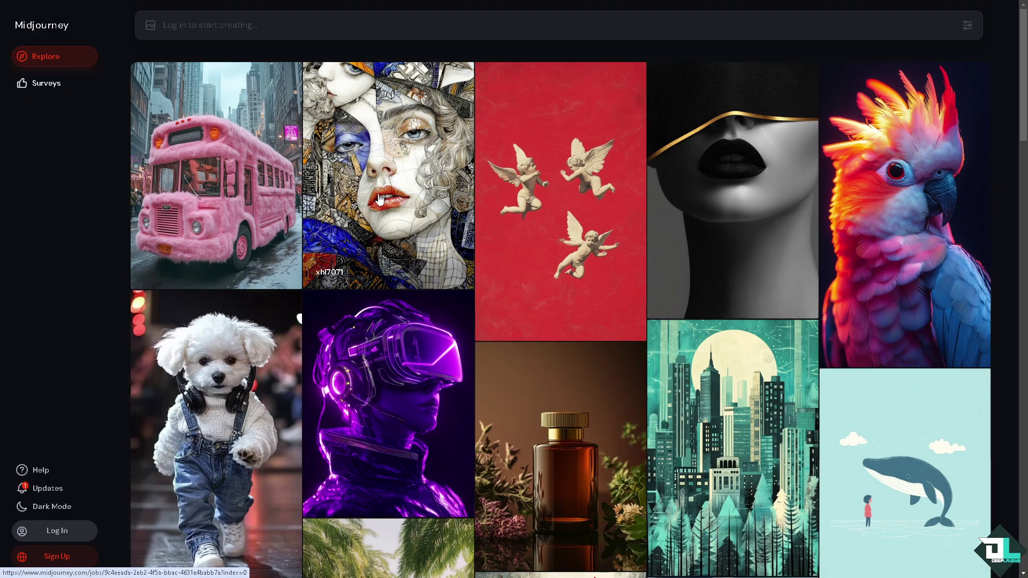
scroll(381, 212, "down", 3)
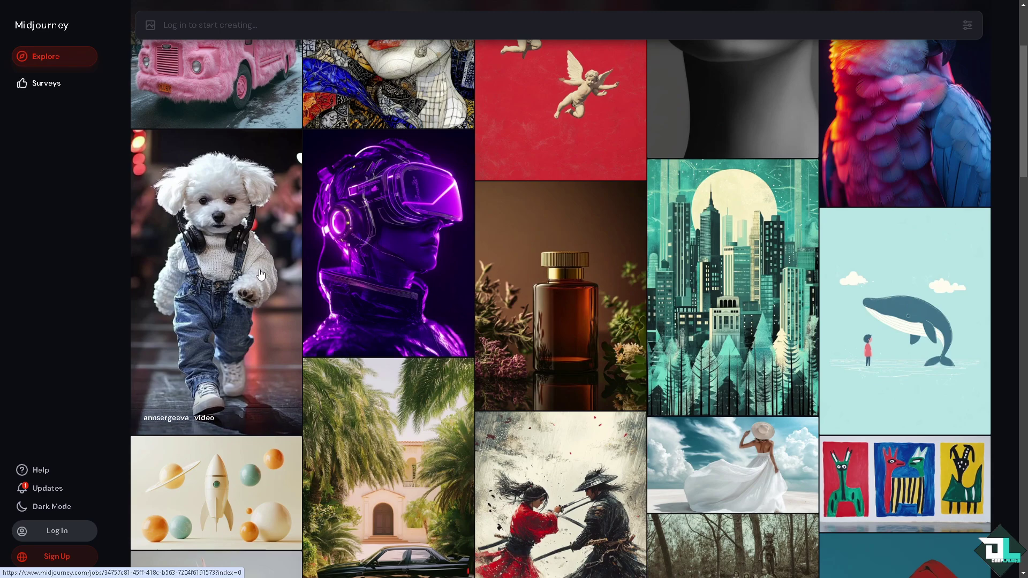
scroll(261, 275, "down", 5)
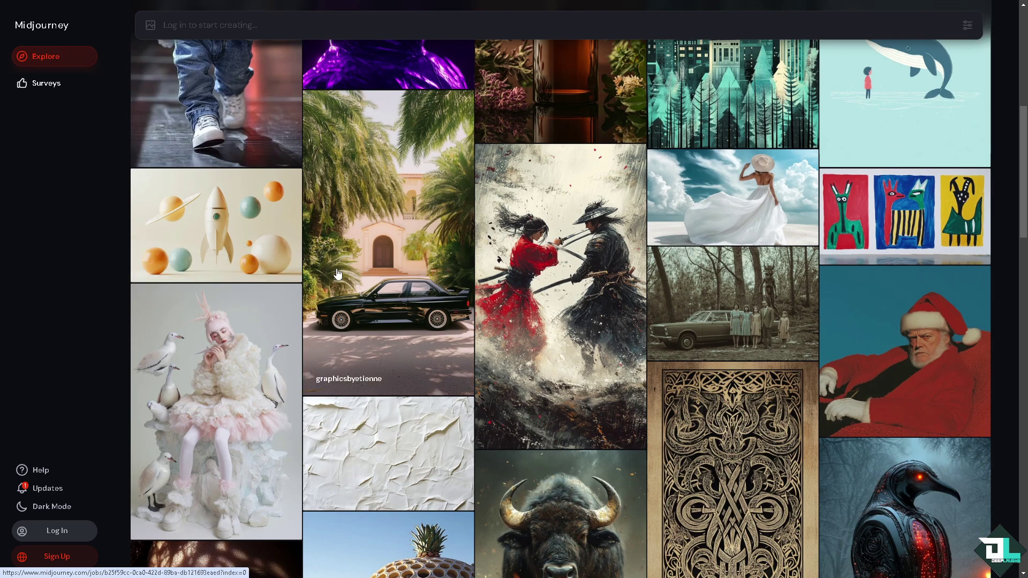
scroll(385, 271, "down", 3)
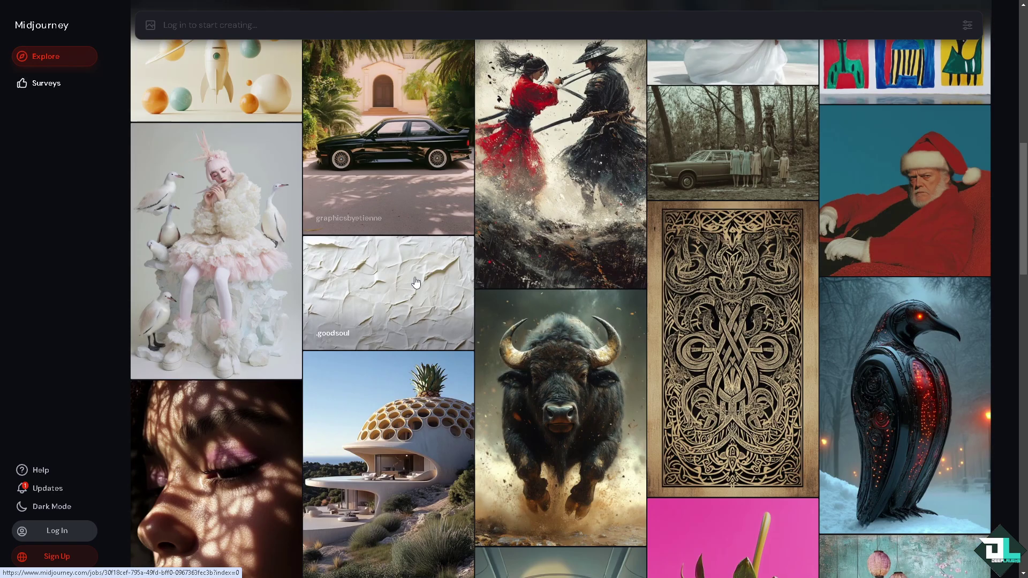
- View the sunlit face and red-and-black cloak images up close, closing each afterward
left_click(212, 427)
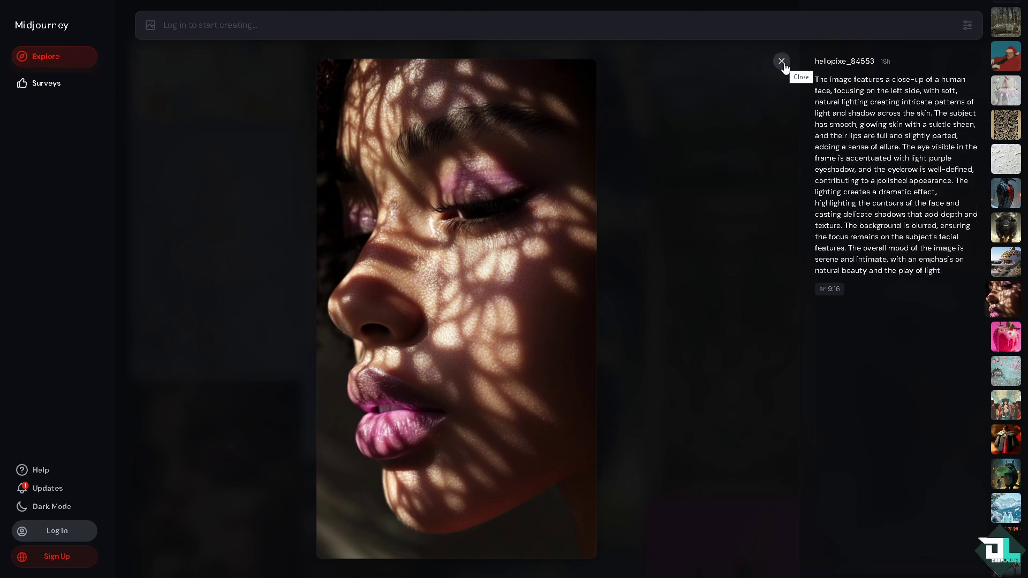
left_click(782, 63)
scroll(589, 315, "down", 8)
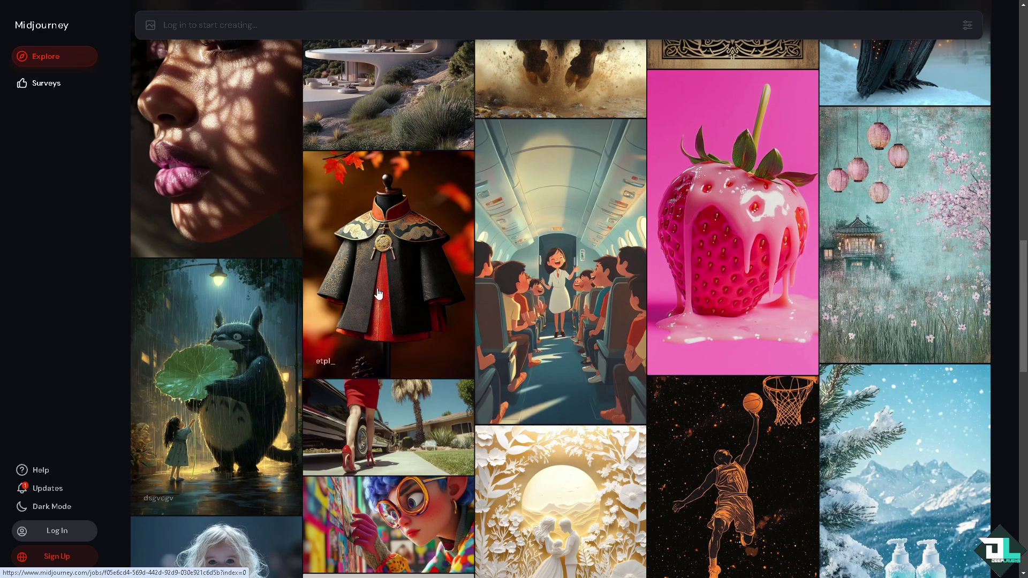
left_click(387, 255)
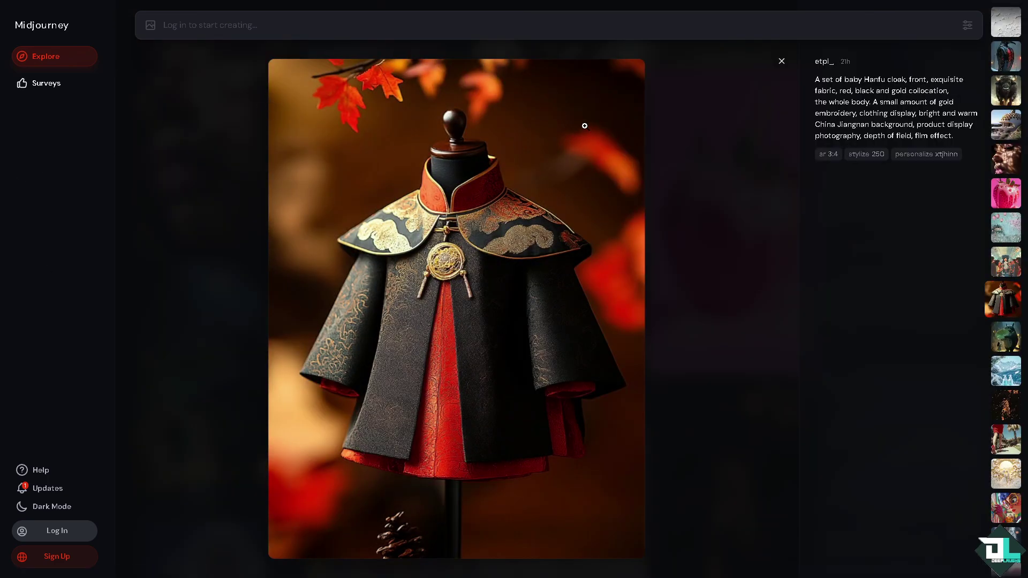
left_click(782, 62)
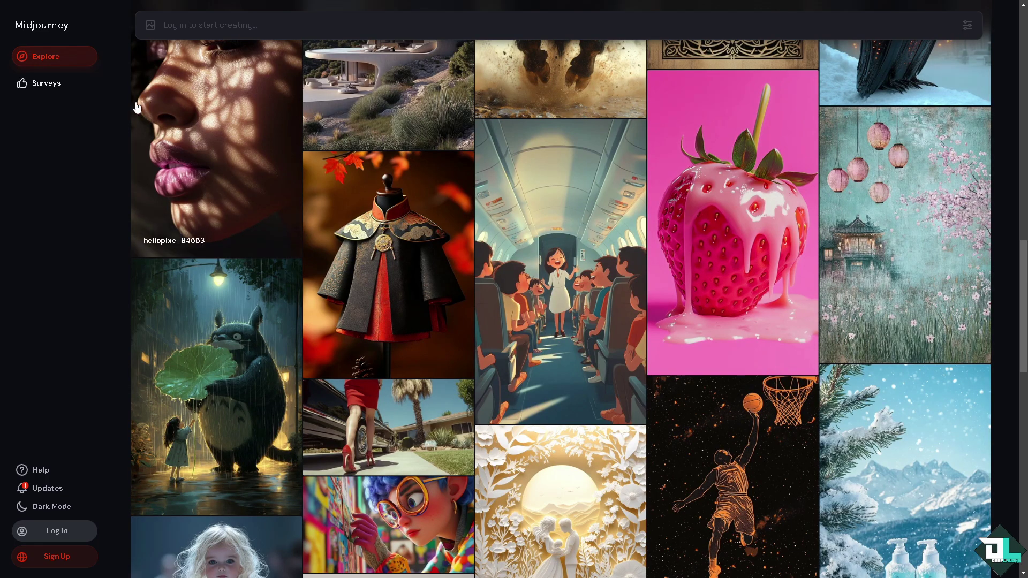
- Visit Surveys, return to the Explore gallery, and scroll through the feed
left_click(47, 86)
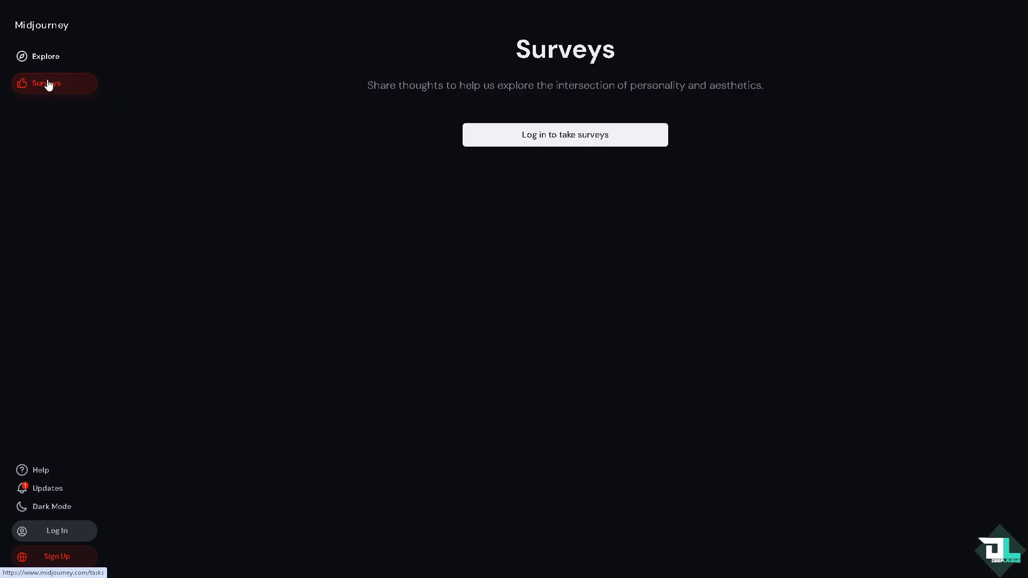
left_click(54, 63)
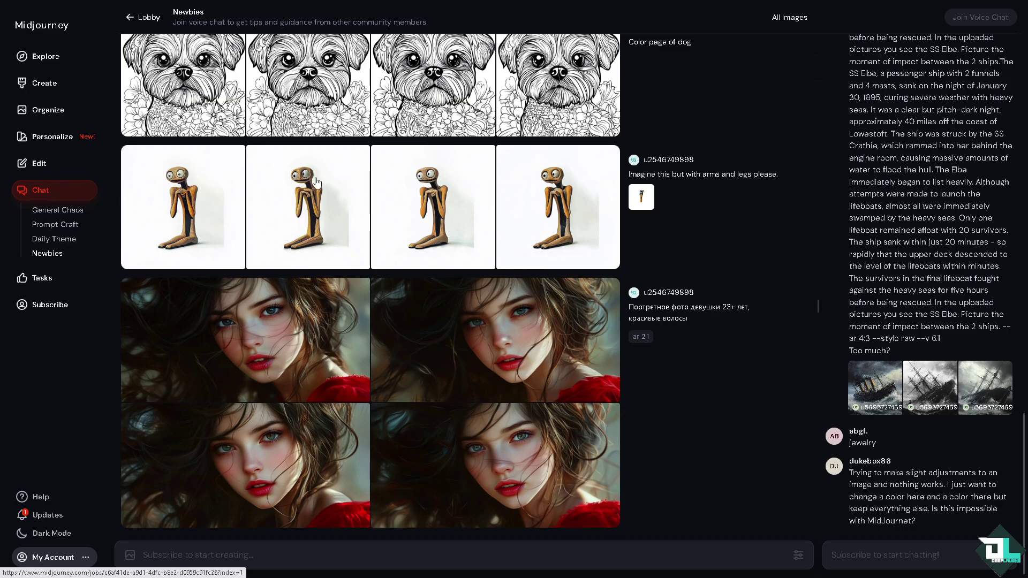
scroll(269, 159, "up", 2)
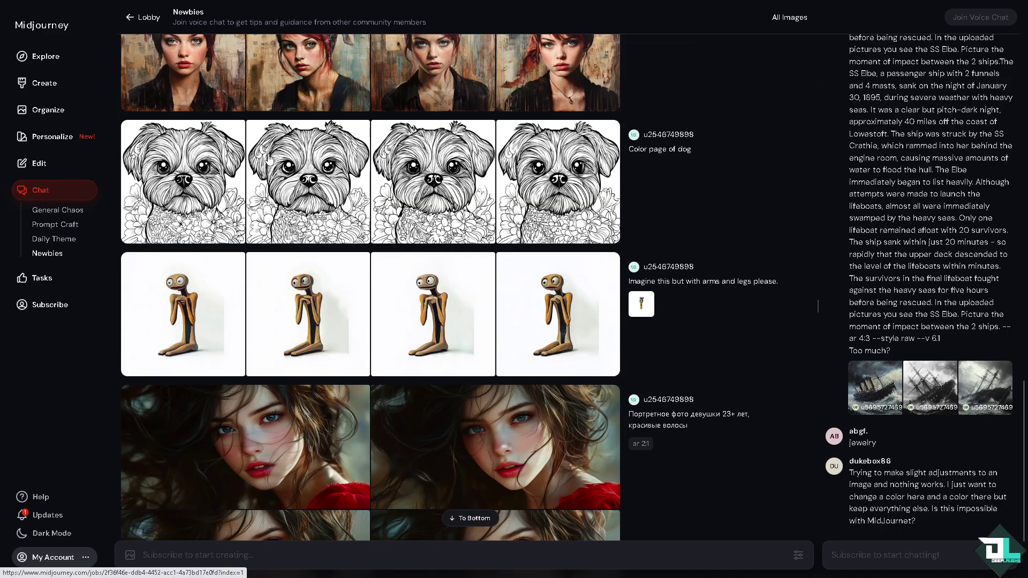
scroll(269, 159, "up", 12)
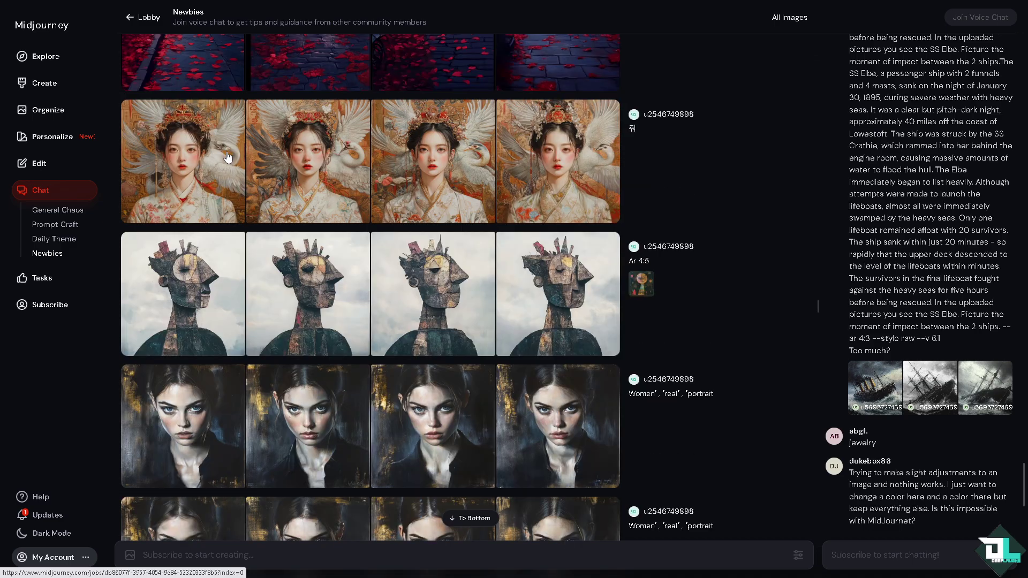
scroll(227, 173, "down", 2)
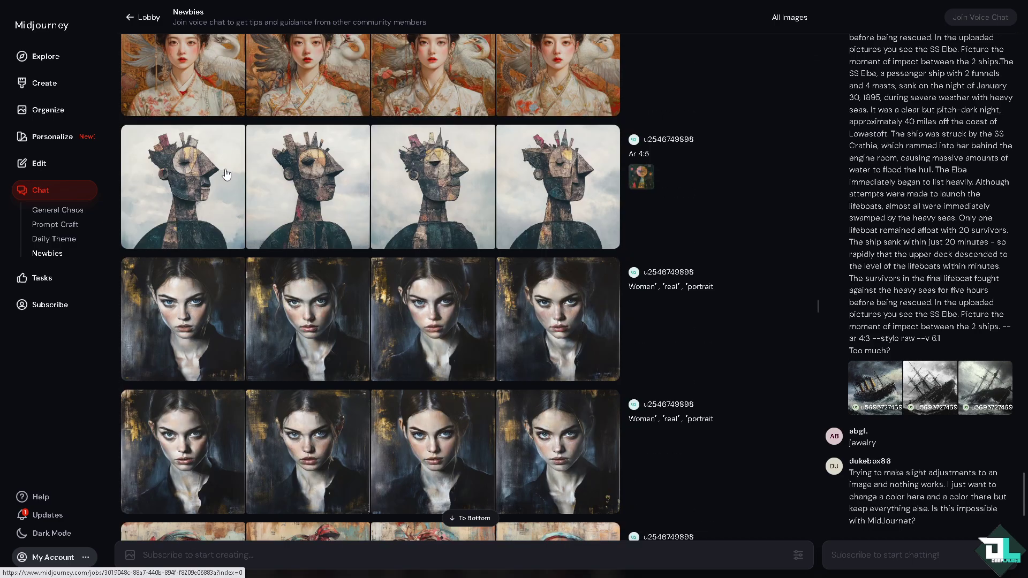
scroll(284, 171, "down", 2)
scroll(353, 172, "down", 3)
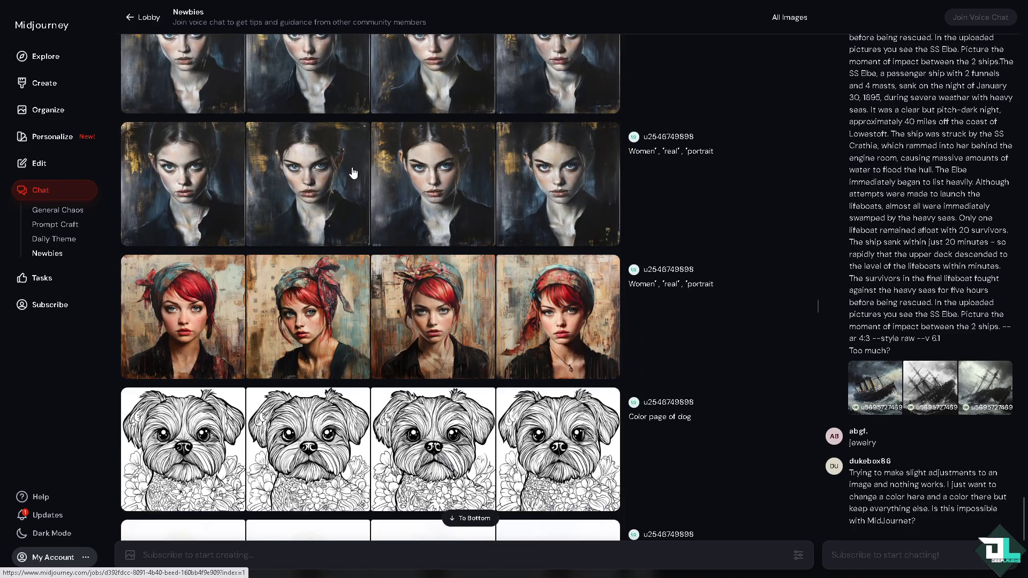
scroll(352, 172, "down", 7)
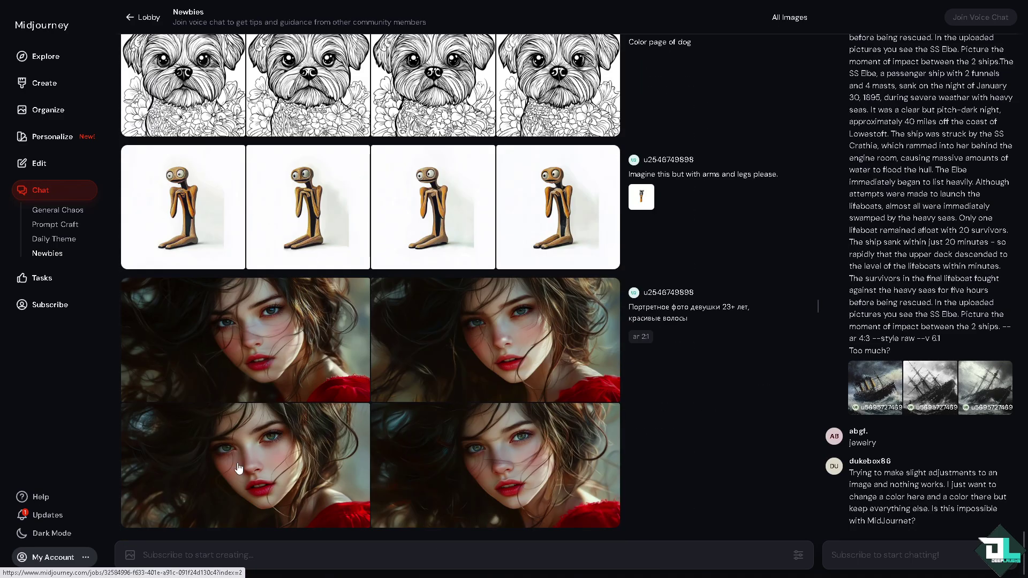
- Dismiss the subscription offer from the chat box and open the Prompt Craft channel
left_click(224, 557)
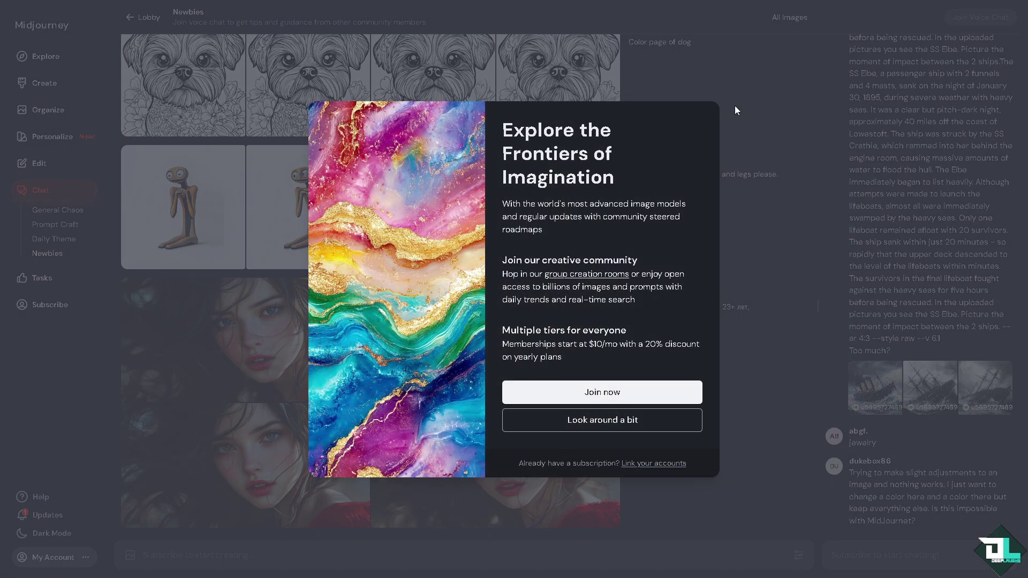
left_click(165, 131)
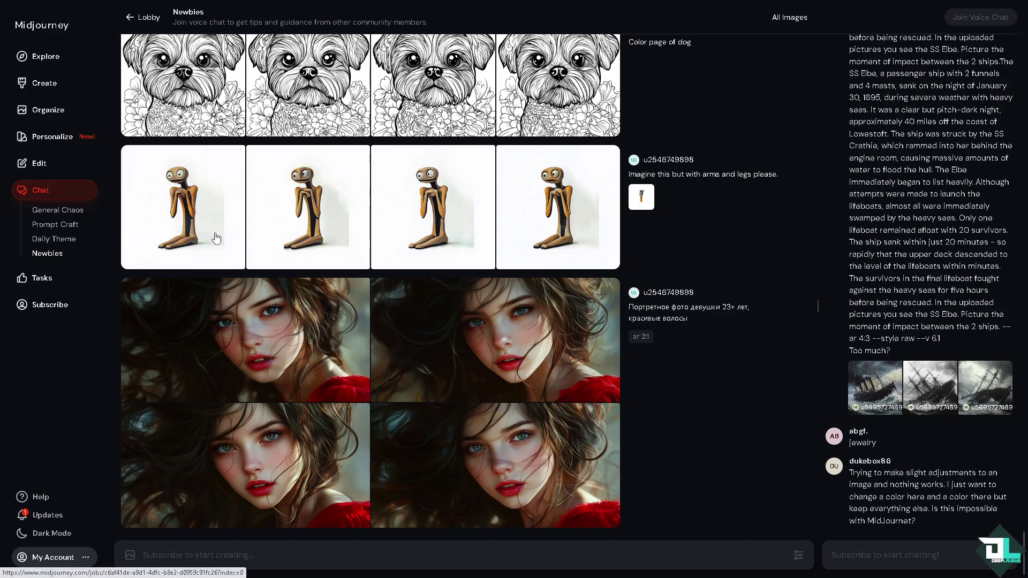
left_click(56, 227)
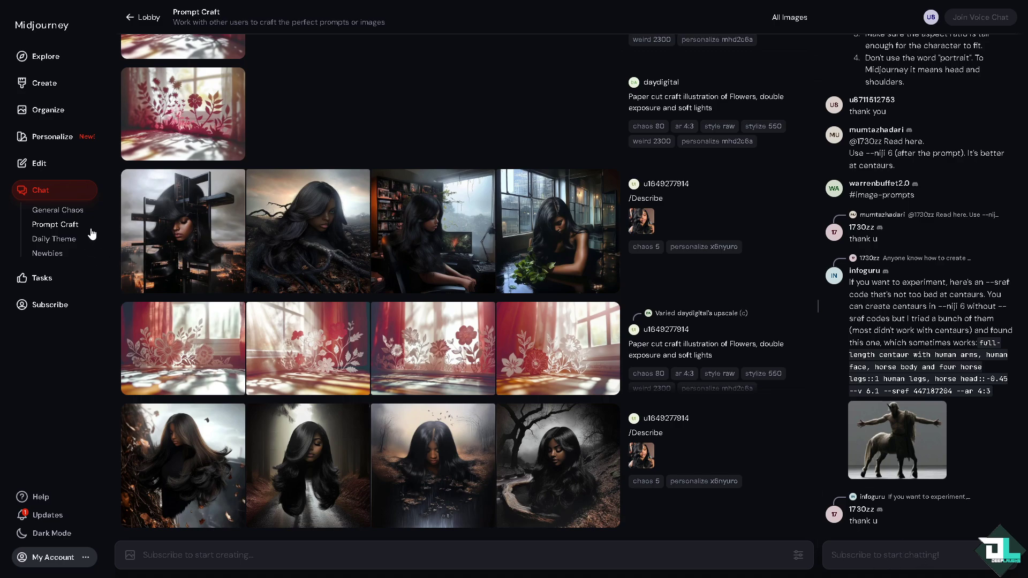
- Dismiss the personalization sign-up prompt and open the list of available surveys
left_click(66, 139)
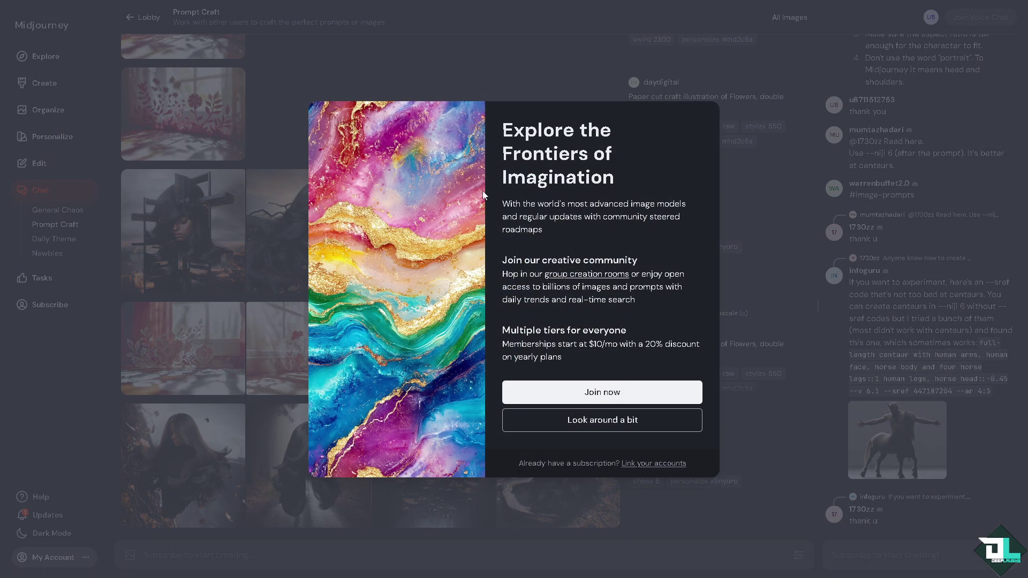
left_click(663, 429)
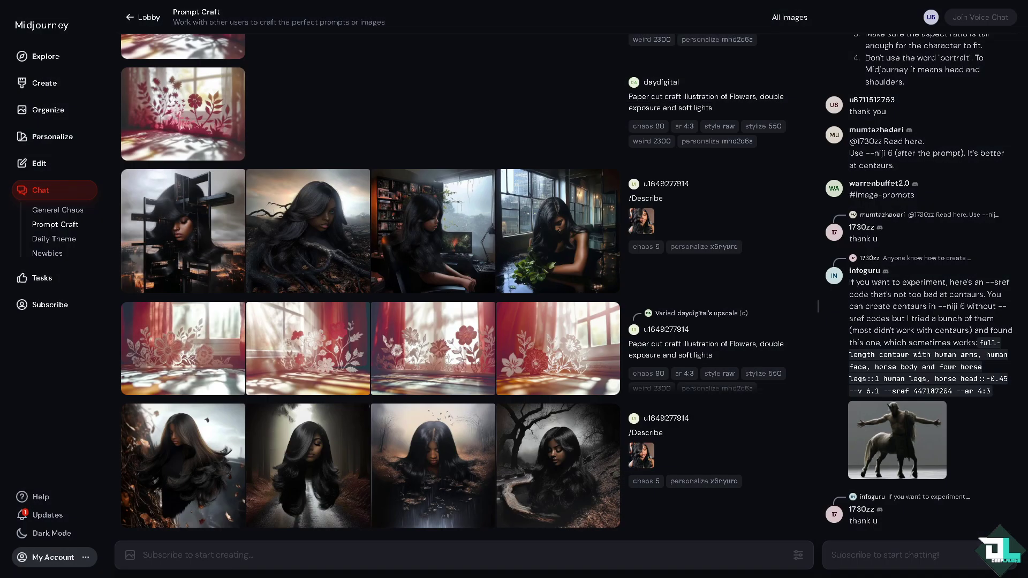
left_click(60, 279)
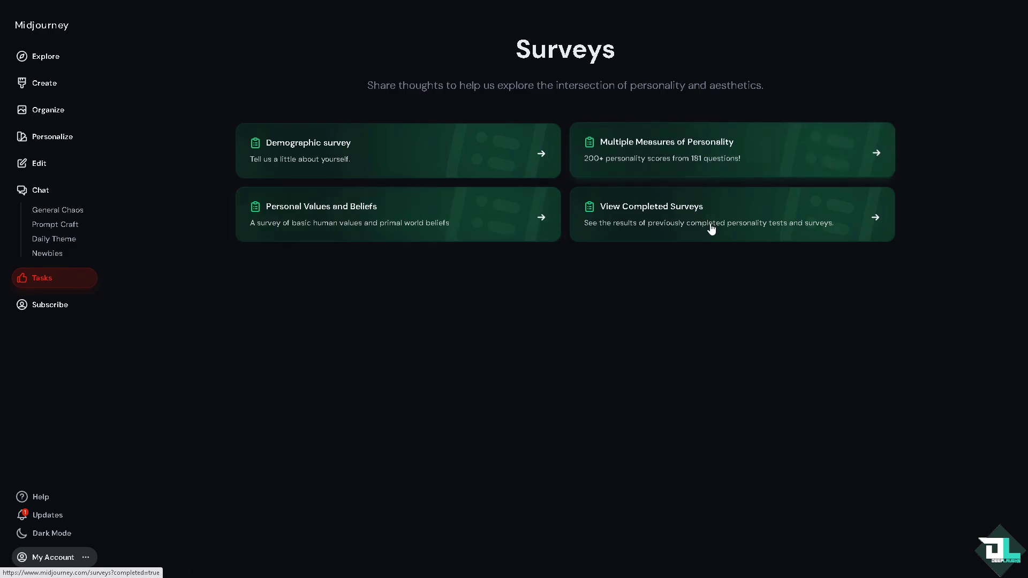
- Open the Demographic survey, accept participation, and scroll through its first questions
left_click(378, 139)
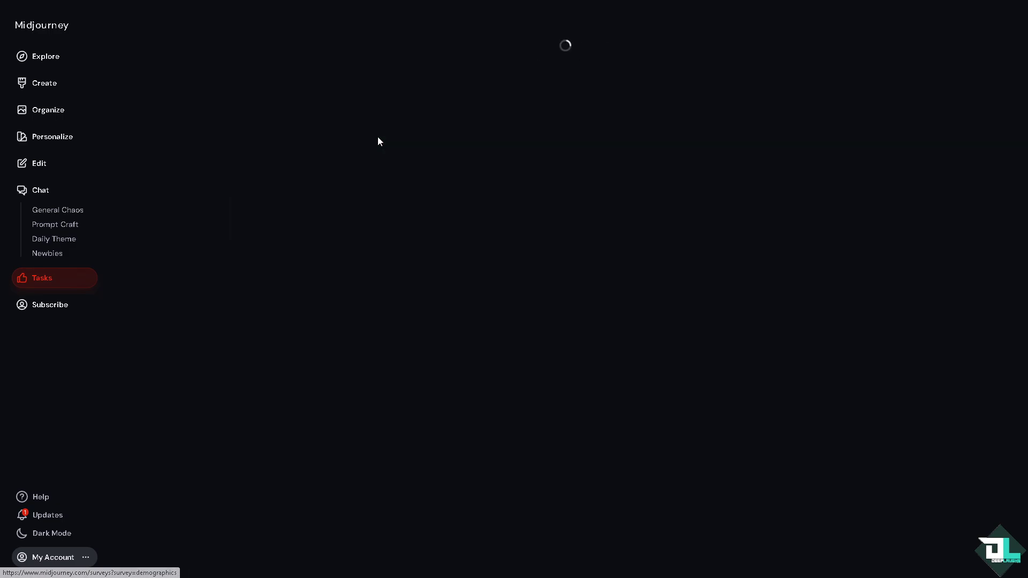
left_click(699, 230)
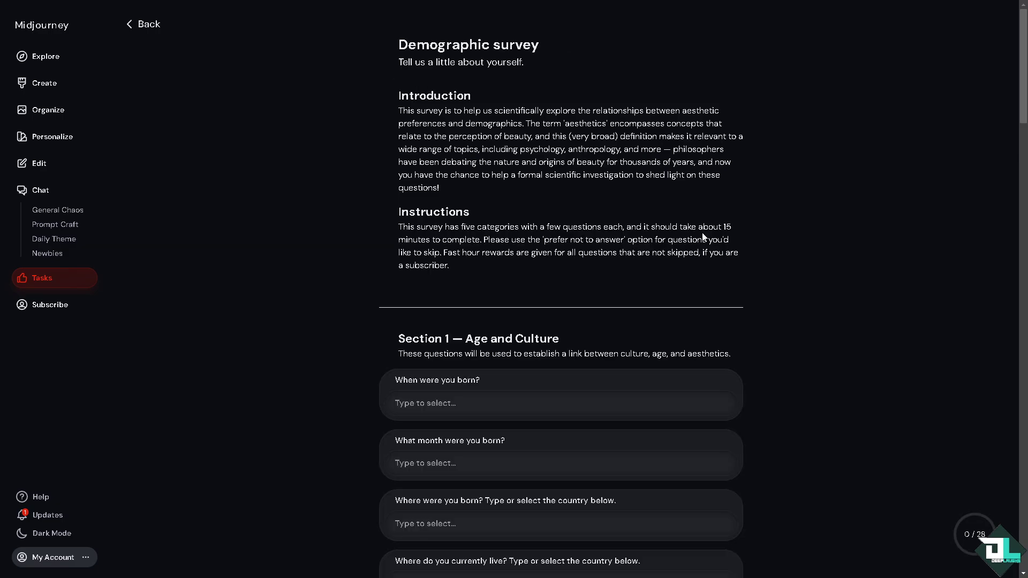
scroll(542, 209, "down", 3)
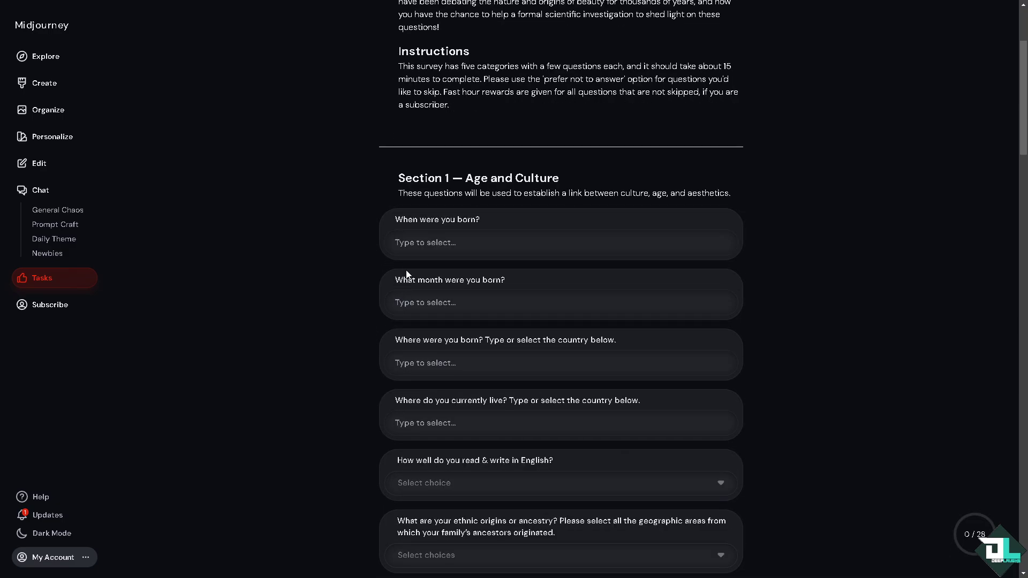
scroll(407, 274, "down", 2)
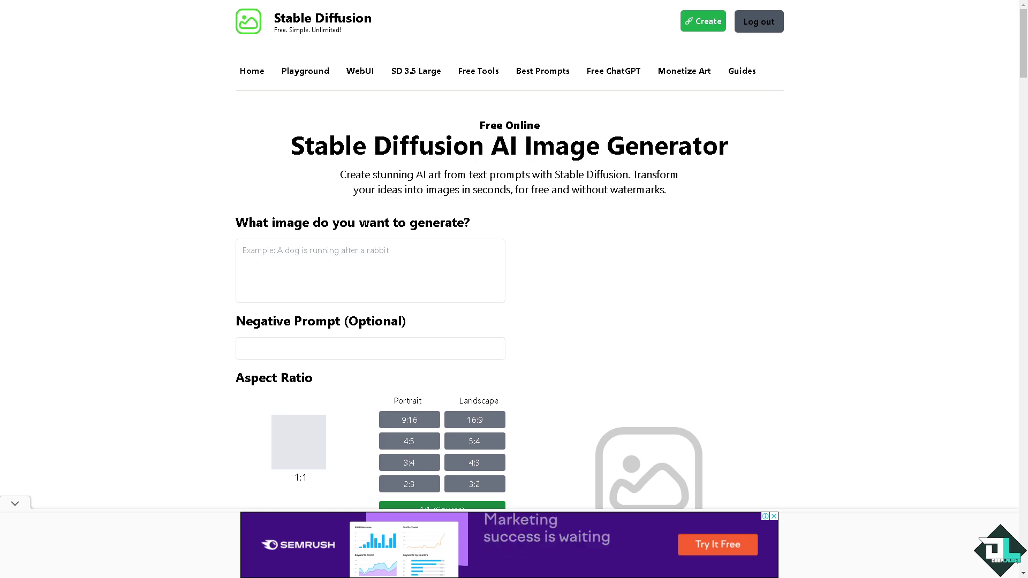
- Enter the prompt 'CAT EATING FISH' and set the aspect ratio to 9:16 portrait
left_click(311, 256)
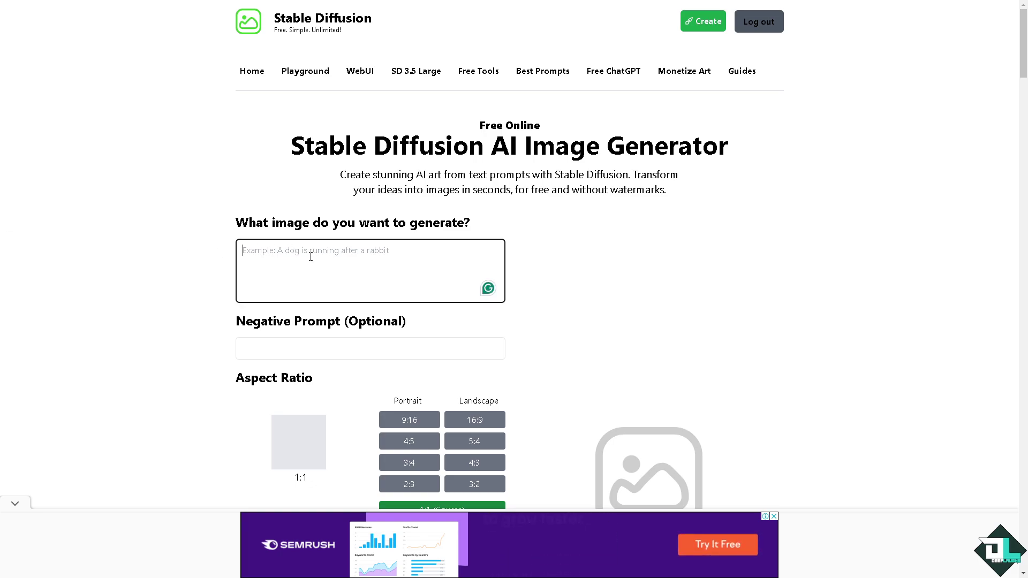
type("CAT")
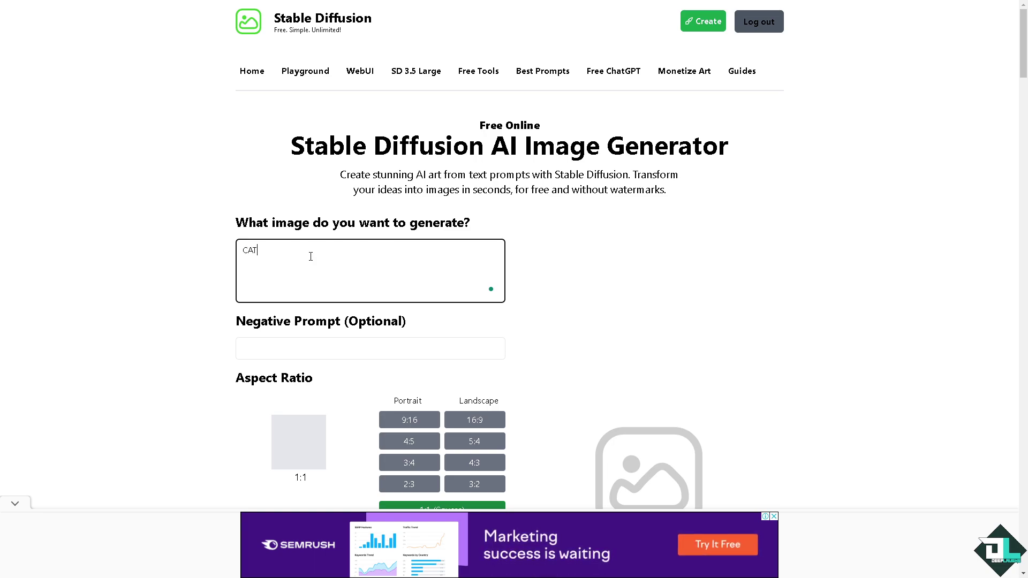
type(" EATING FIS")
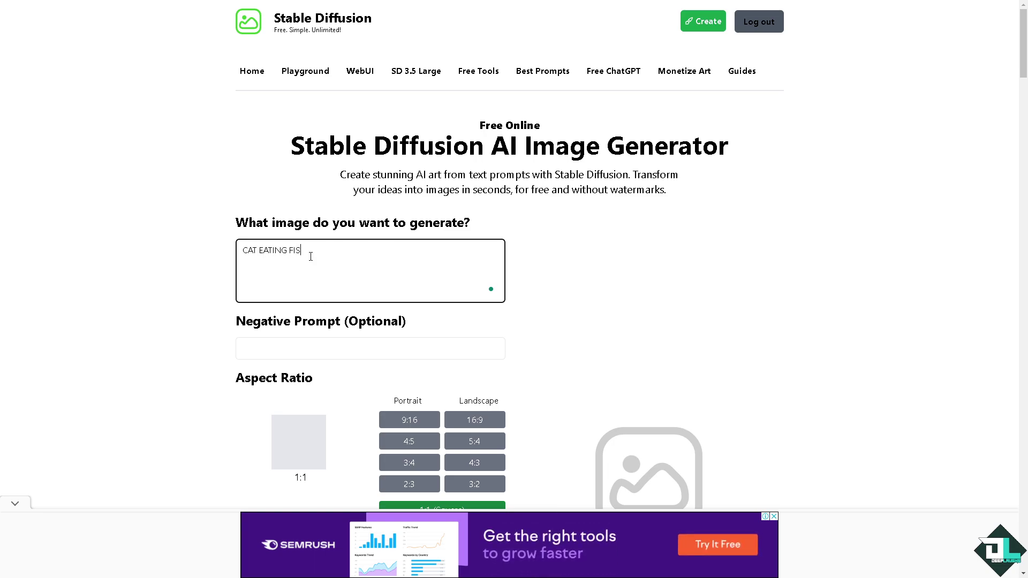
type("H")
scroll(313, 253, "down", 3)
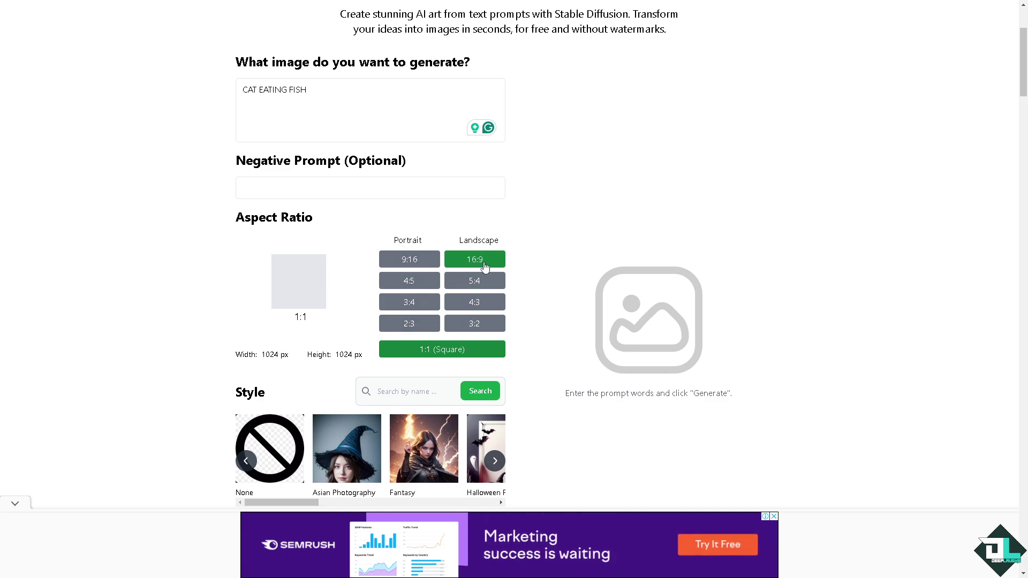
left_click(410, 267)
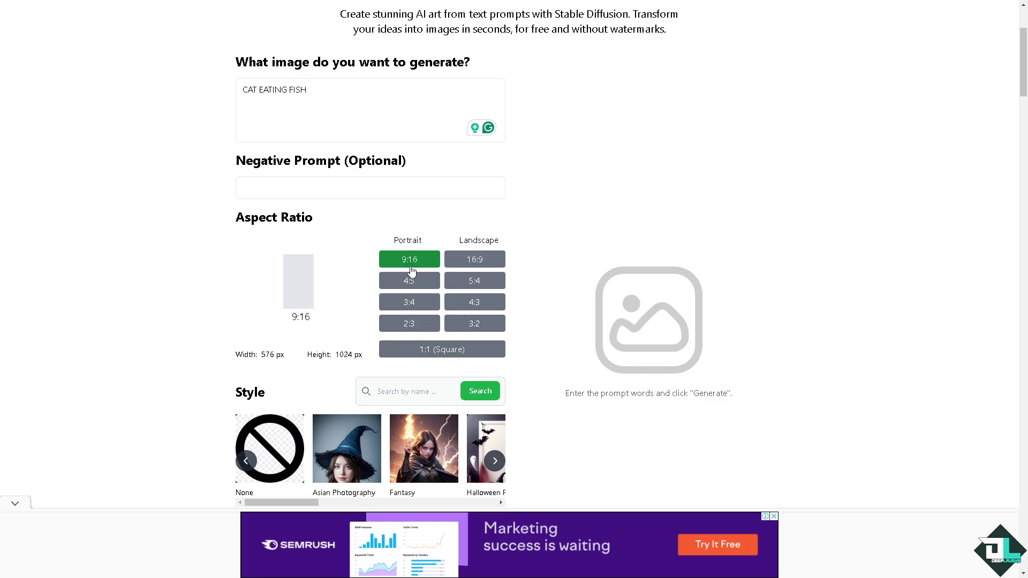
- Pick the Pet Photography style from the style carousel and start generating
scroll(412, 273, "down", 2)
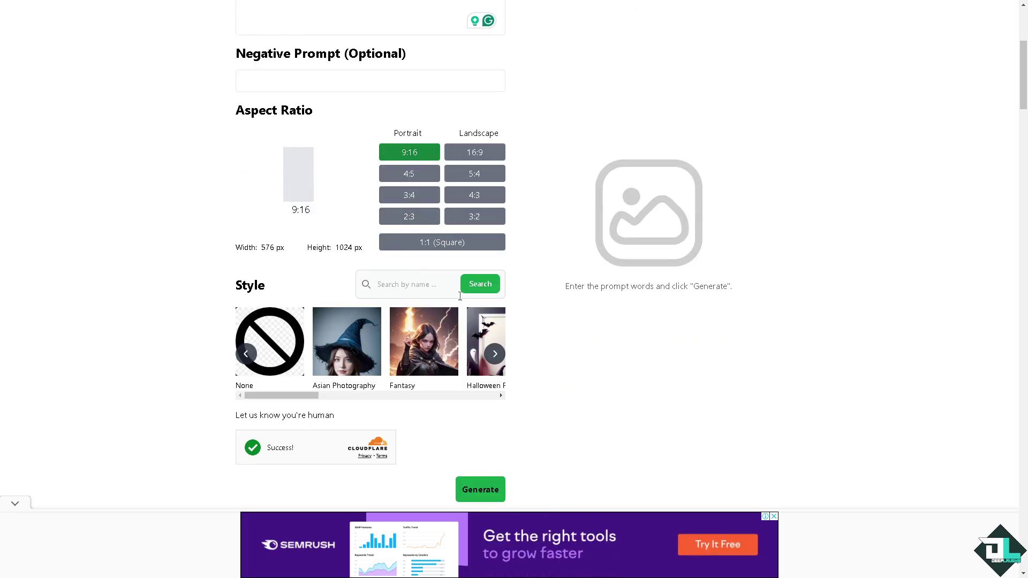
mouse_move(300, 397)
left_mouse_down()
mouse_move(322, 399)
mouse_move(312, 401)
left_mouse_up()
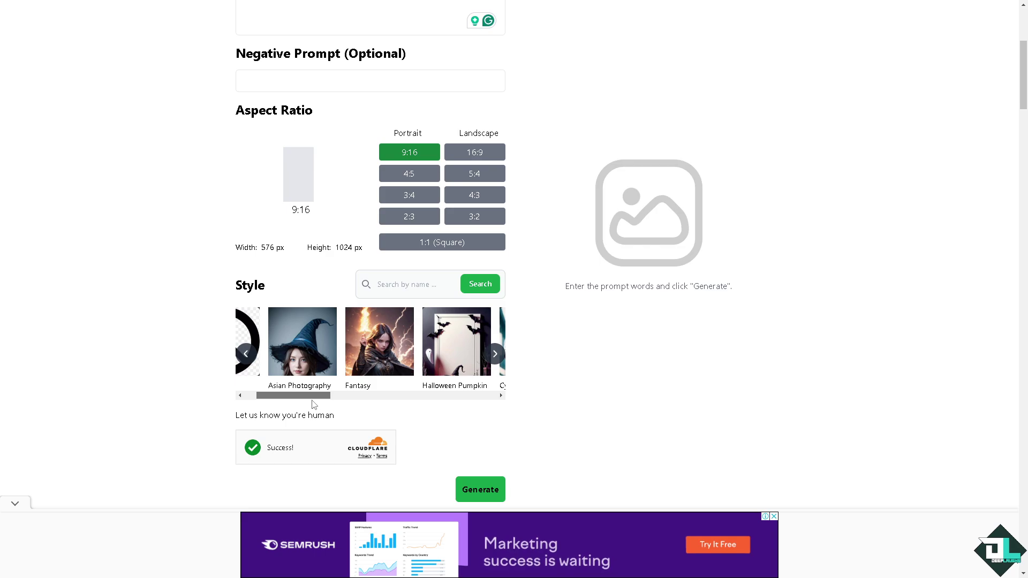
left_click(494, 355)
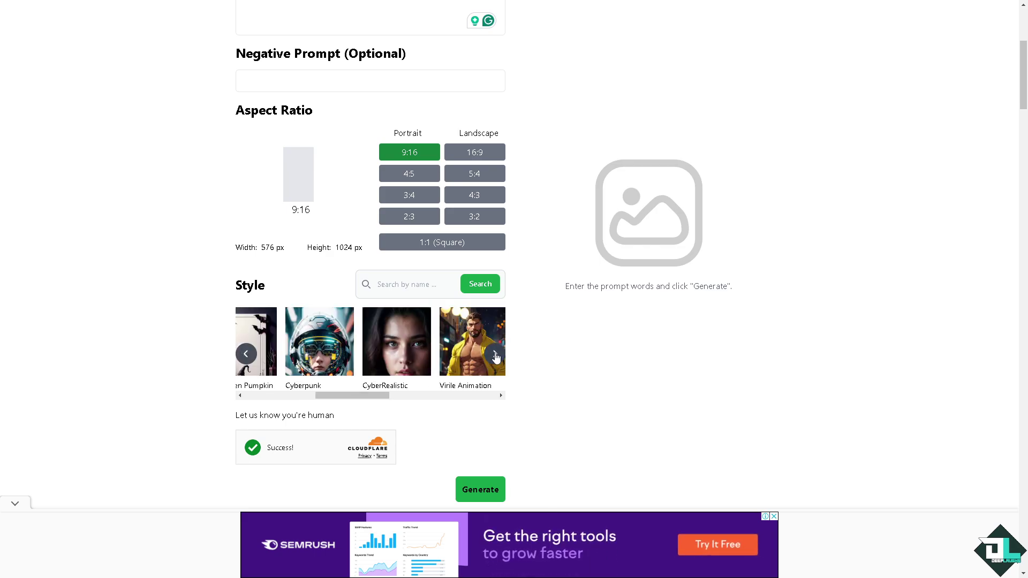
left_click(494, 356)
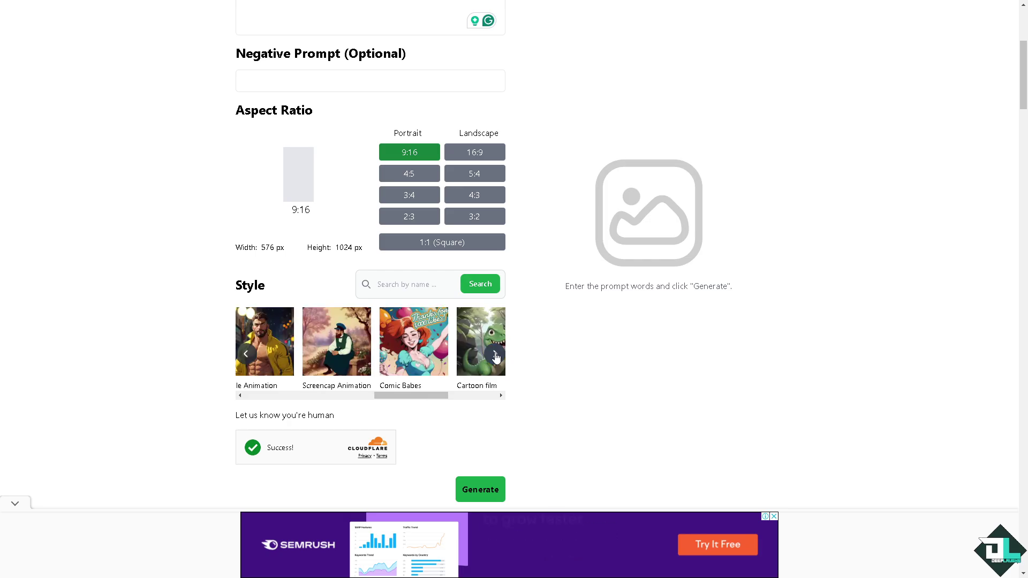
left_click(494, 356)
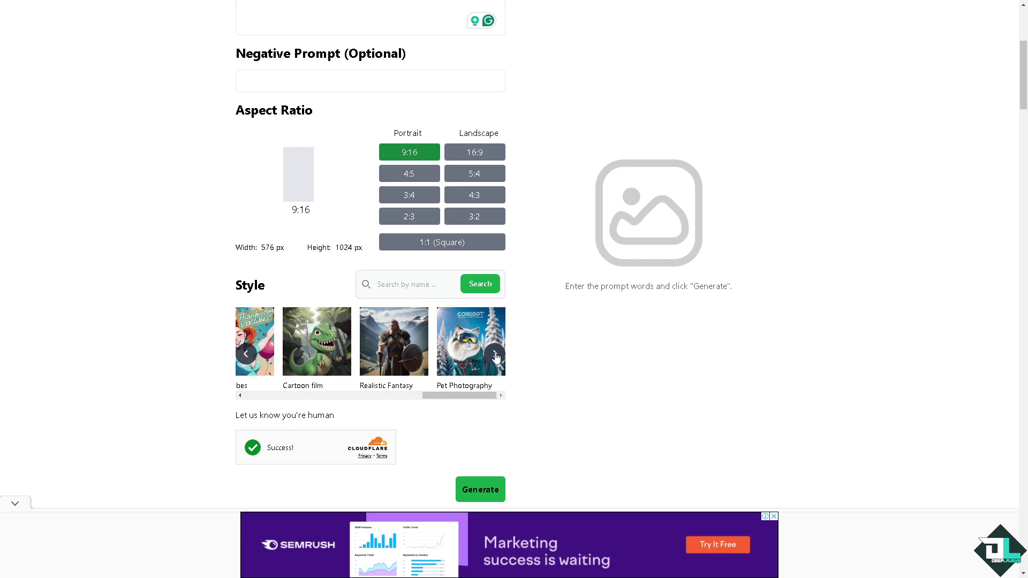
left_click(465, 349)
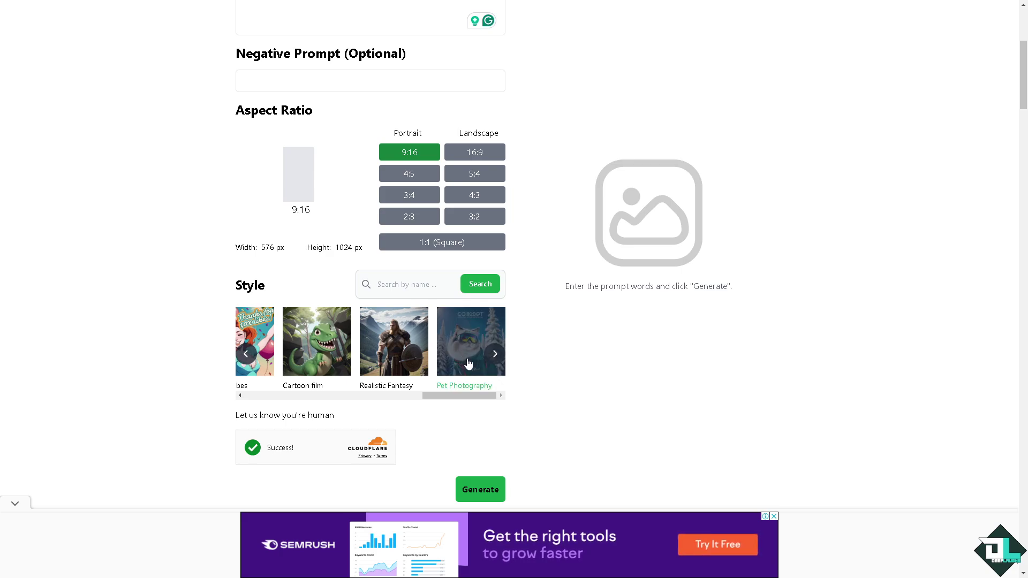
left_click(482, 495)
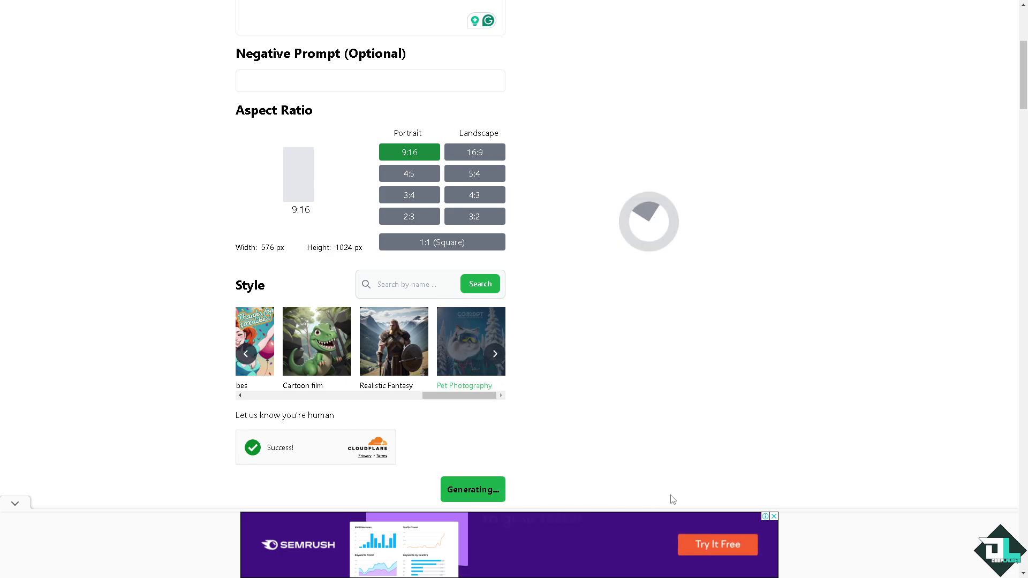
- Close the banner ad and review the tabby cat sitting before grilled fish
left_click(773, 516)
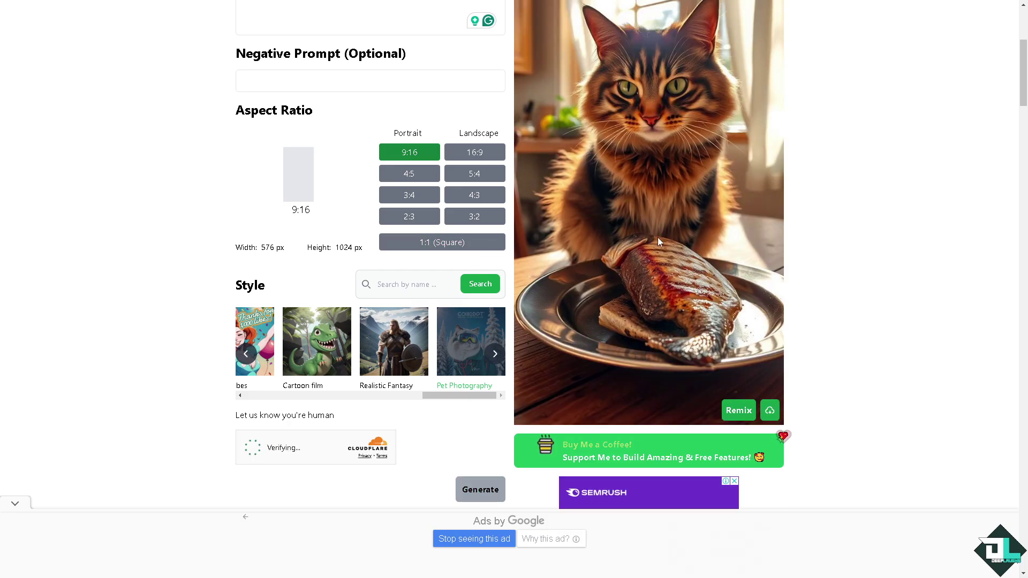
scroll(660, 235, "up", 1)
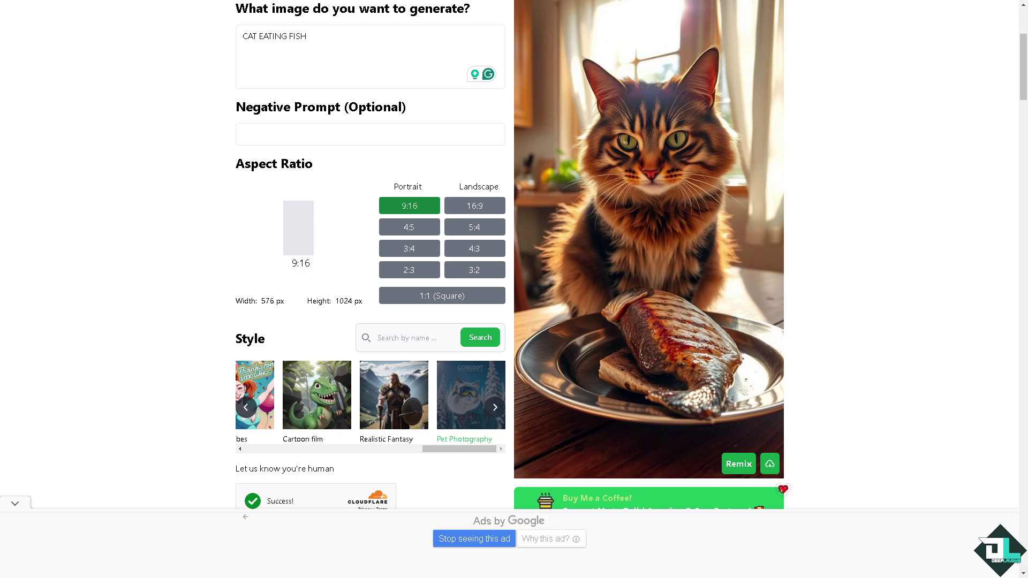
scroll(696, 369, "down", 1)
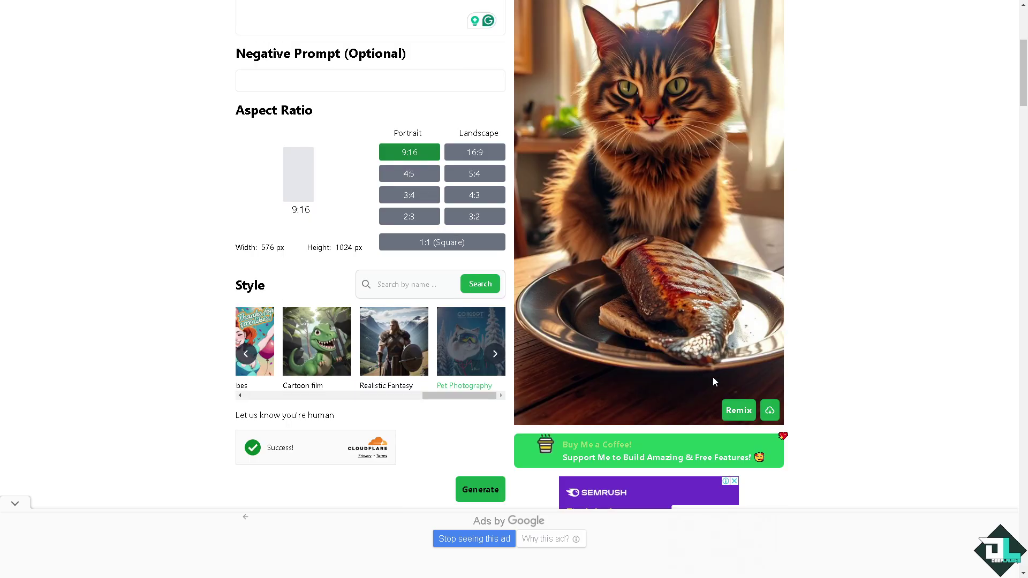
- Use the cat image as a Remix seed and set the ratio to 16:9 landscape
left_click(770, 411)
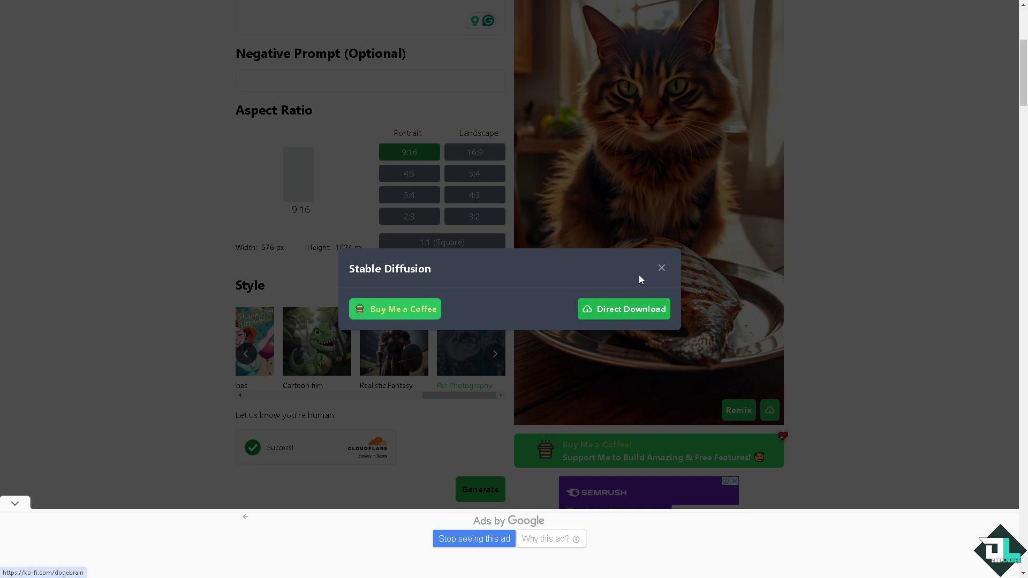
left_click(663, 270)
scroll(568, 348, "down", 2)
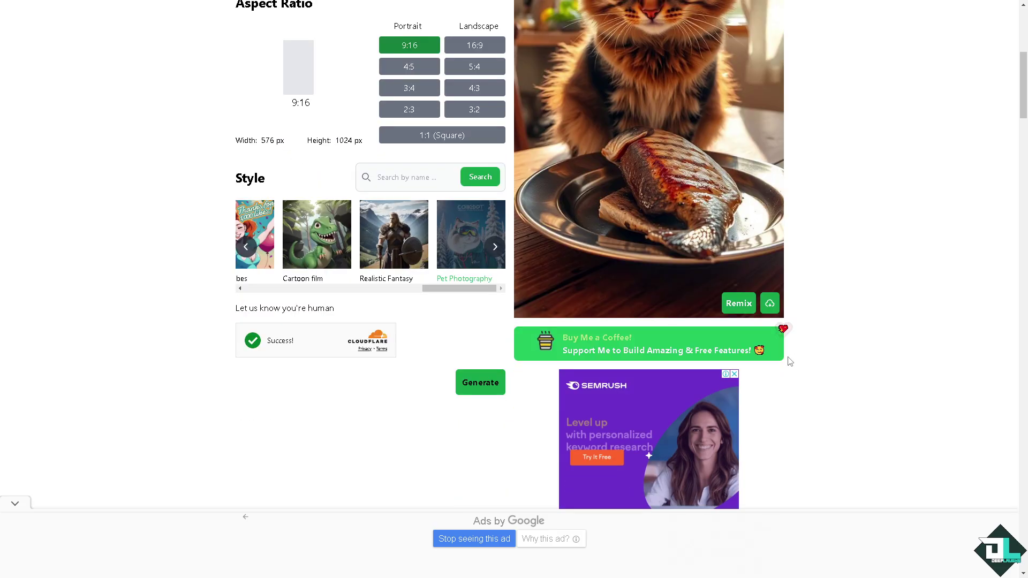
scroll(567, 350, "up", 3)
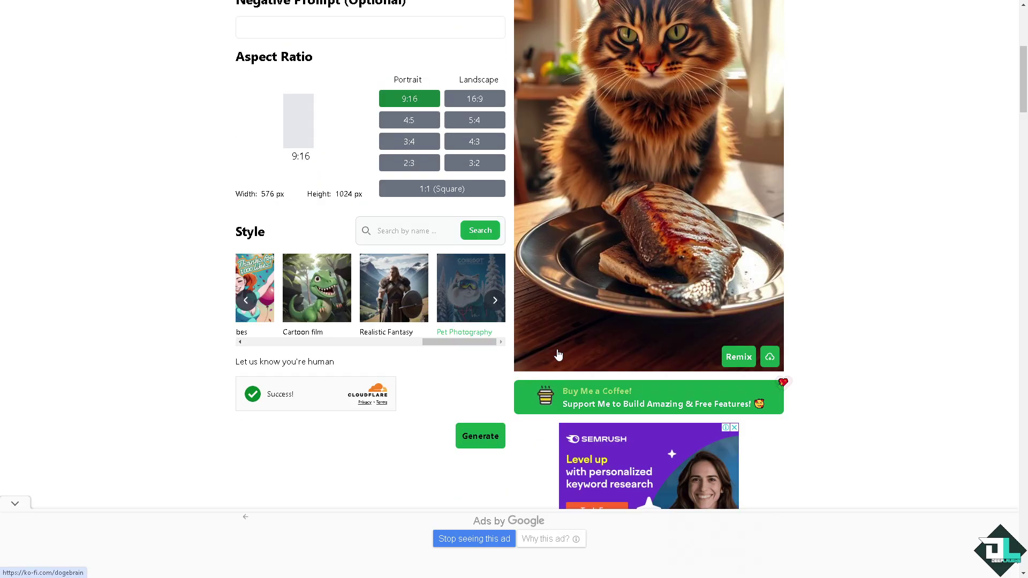
left_click(738, 463)
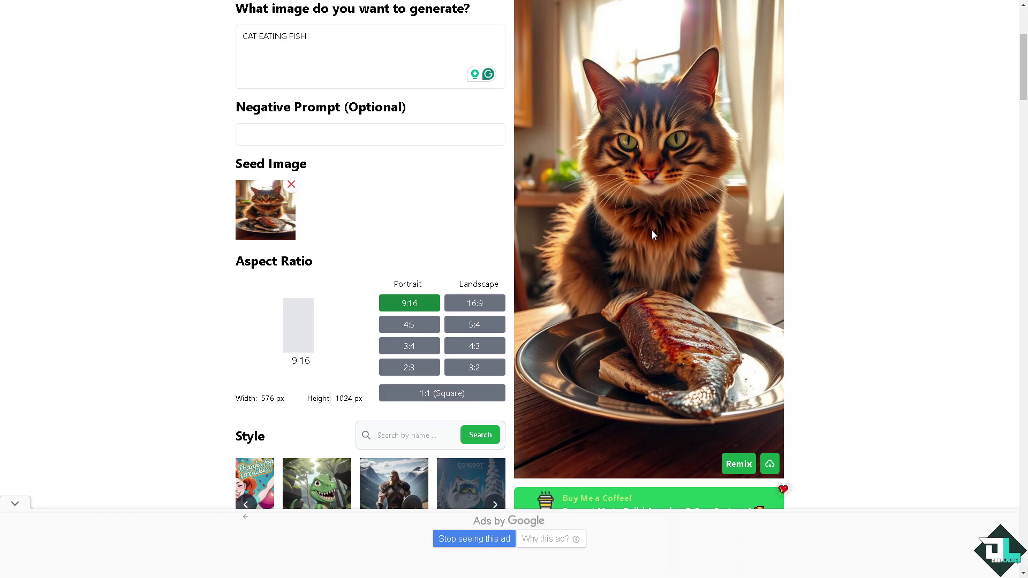
left_click(479, 305)
- Replace the prompt with 'LORD OF THE RINGS', pass the human check, and generate at 16:9
left_click(475, 309)
scroll(325, 174, "up", 2)
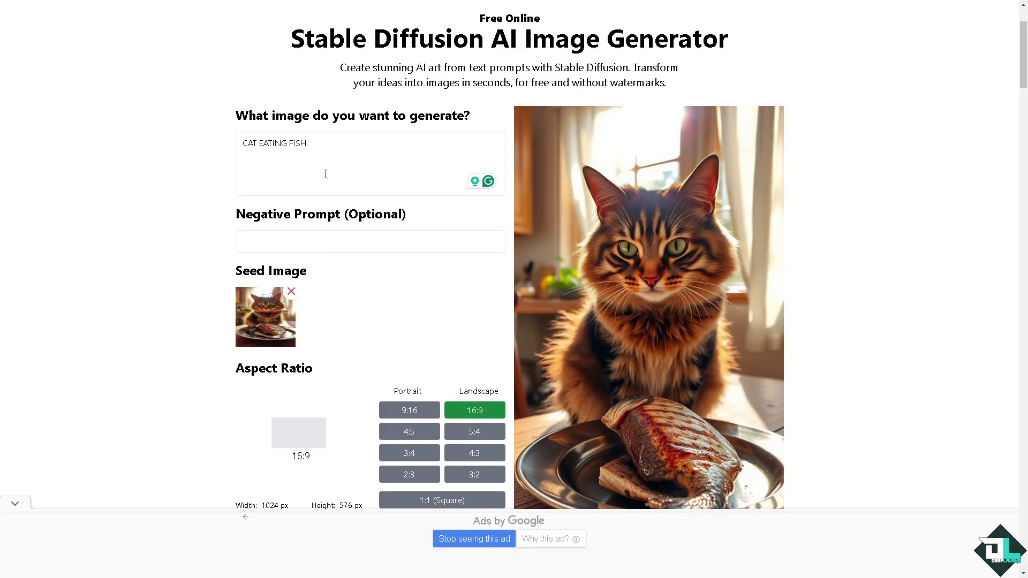
left_click_drag(319, 147, 229, 154)
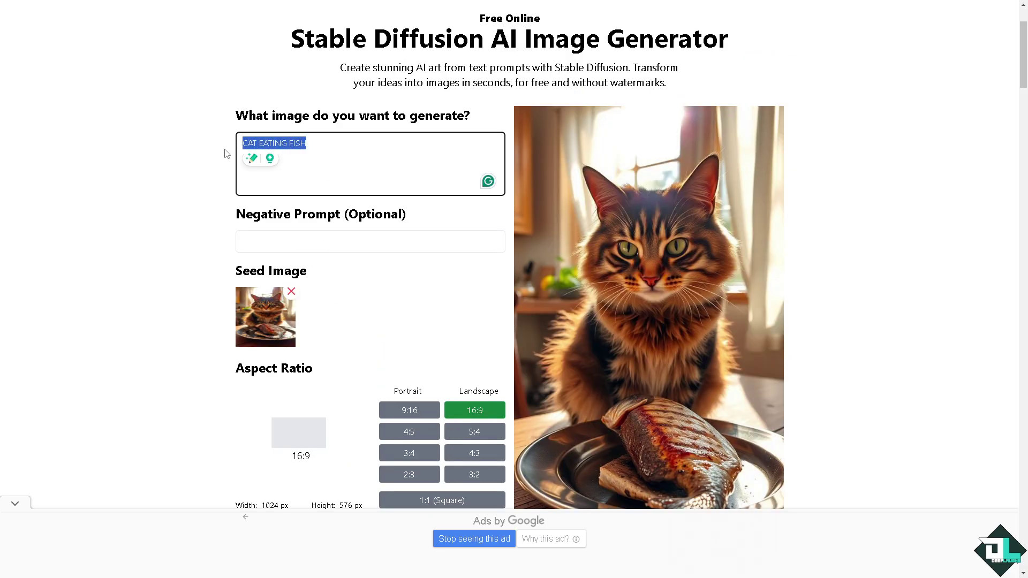
type("DOG EATI")
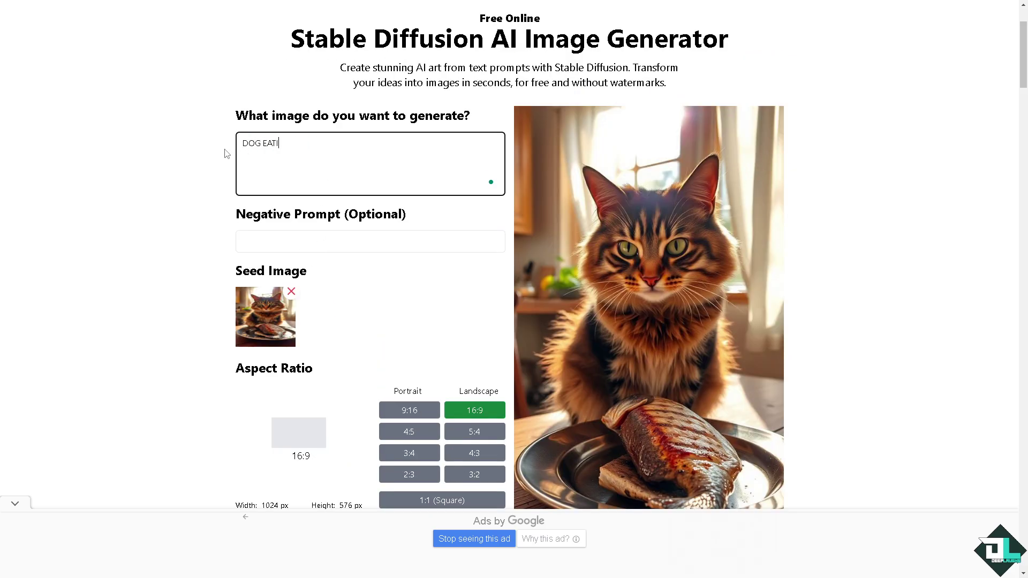
type("NG")
key("ctrl+a")
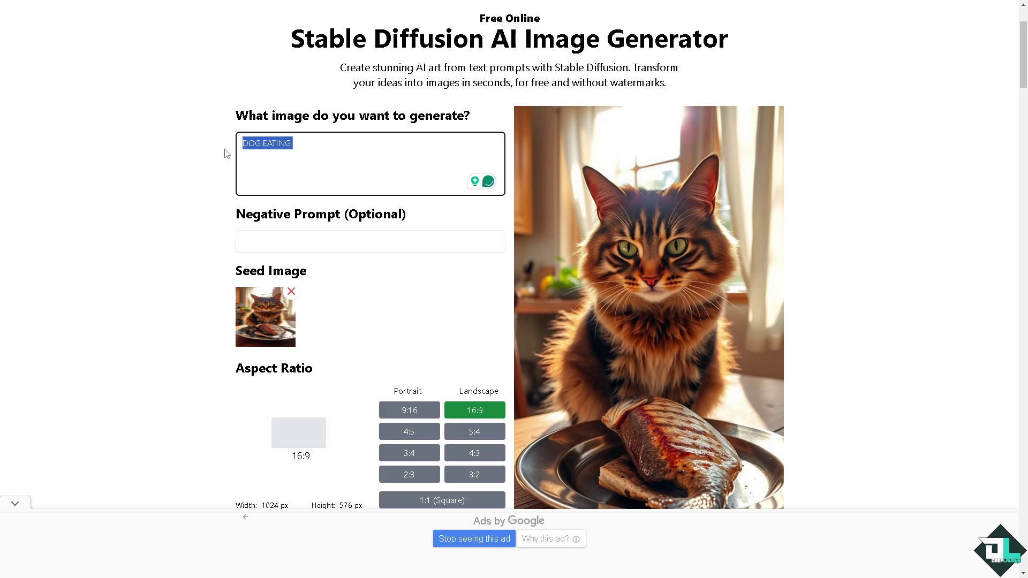
type("LORD OF TH")
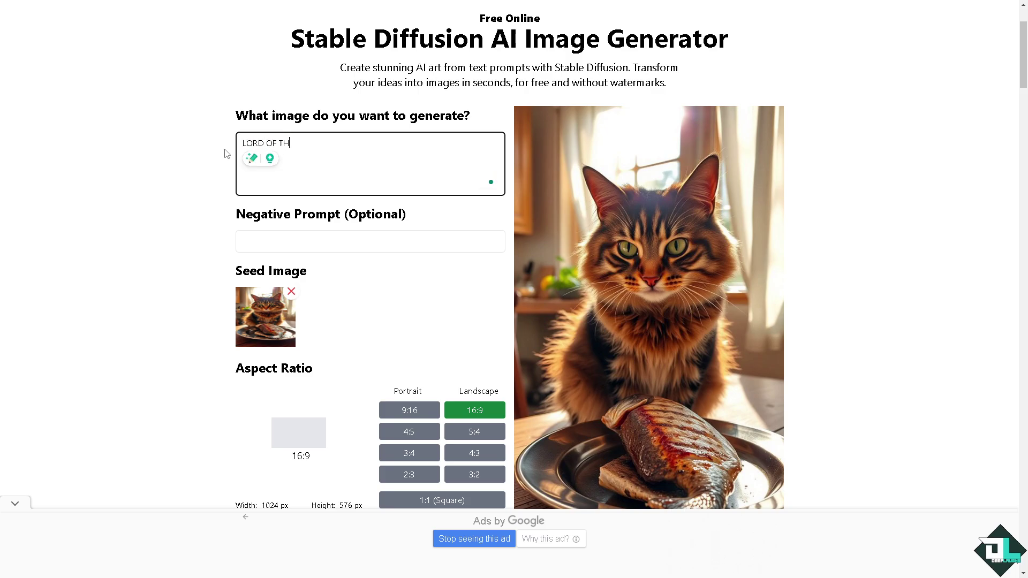
type("E RINGS")
scroll(210, 158, "down", 5)
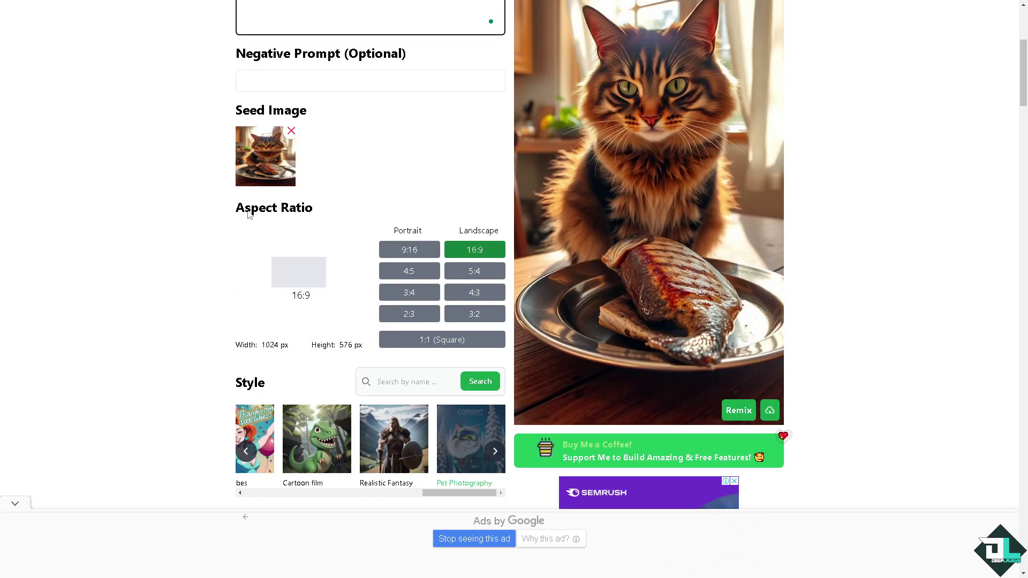
left_click_drag(426, 389, 351, 387)
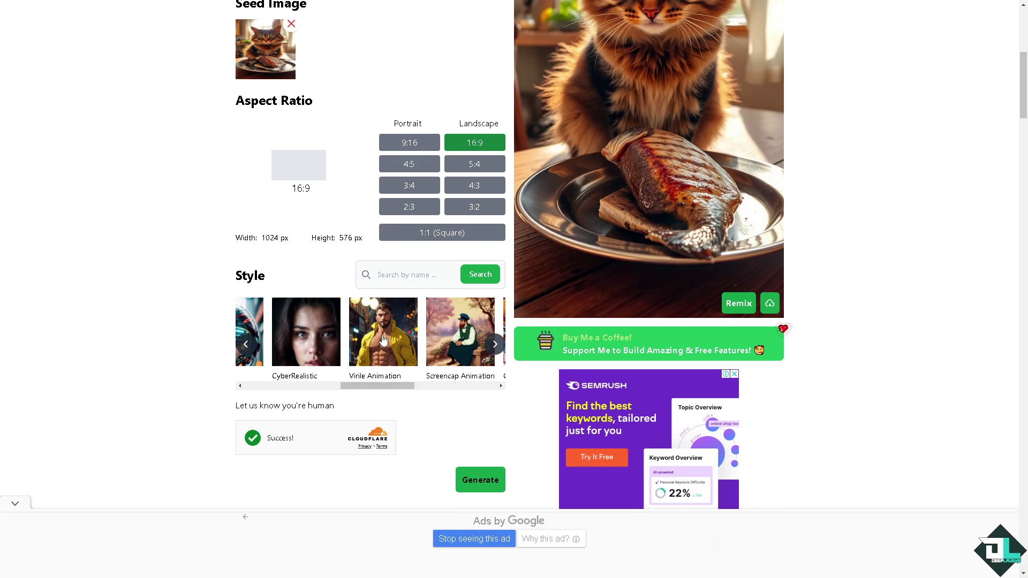
left_click(480, 480)
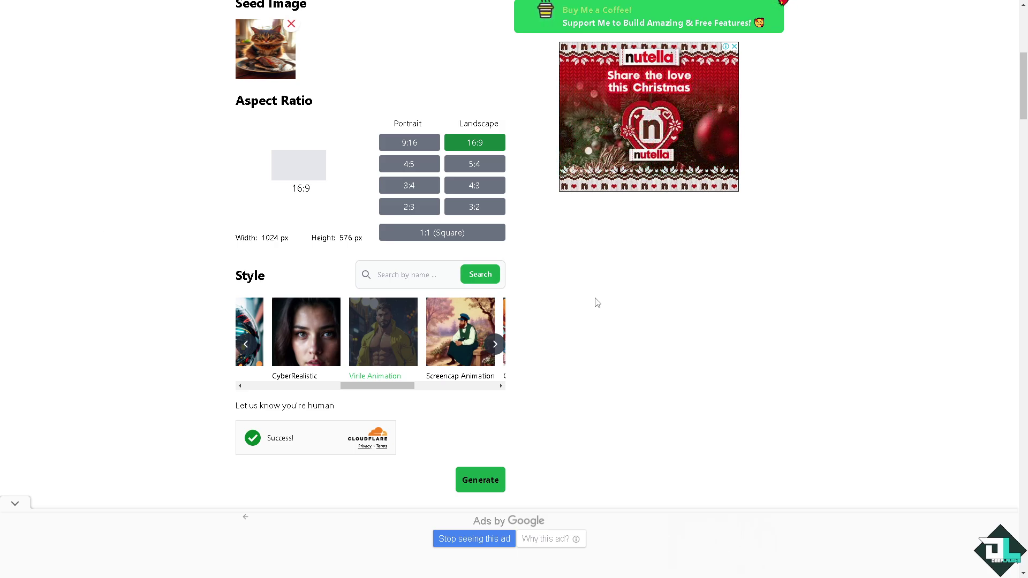
- Regenerate after verification and view the archer overlooking sunlit mountain valleys
scroll(598, 303, "down", 2)
scroll(597, 303, "up", 1)
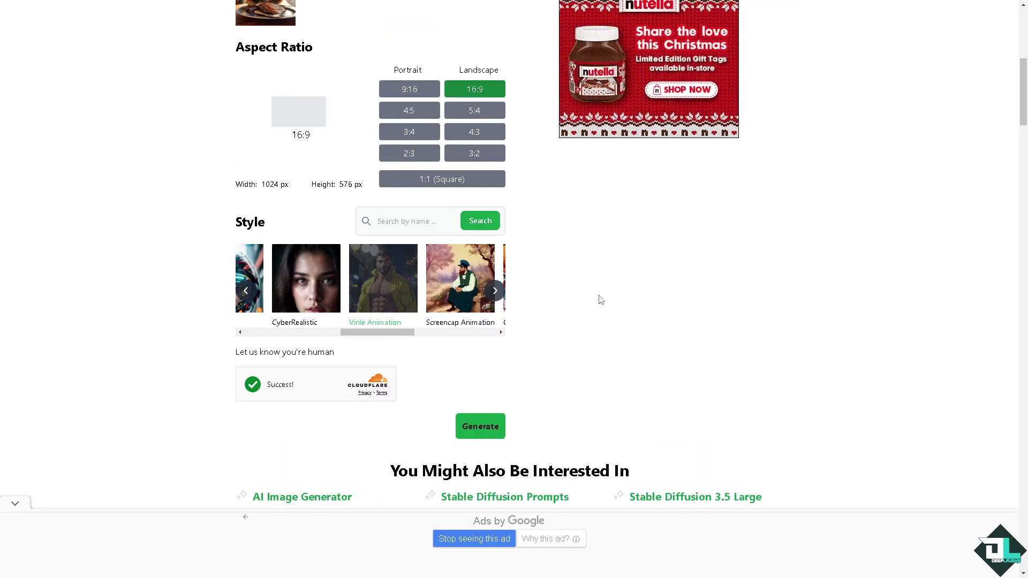
scroll(599, 301, "up", 1)
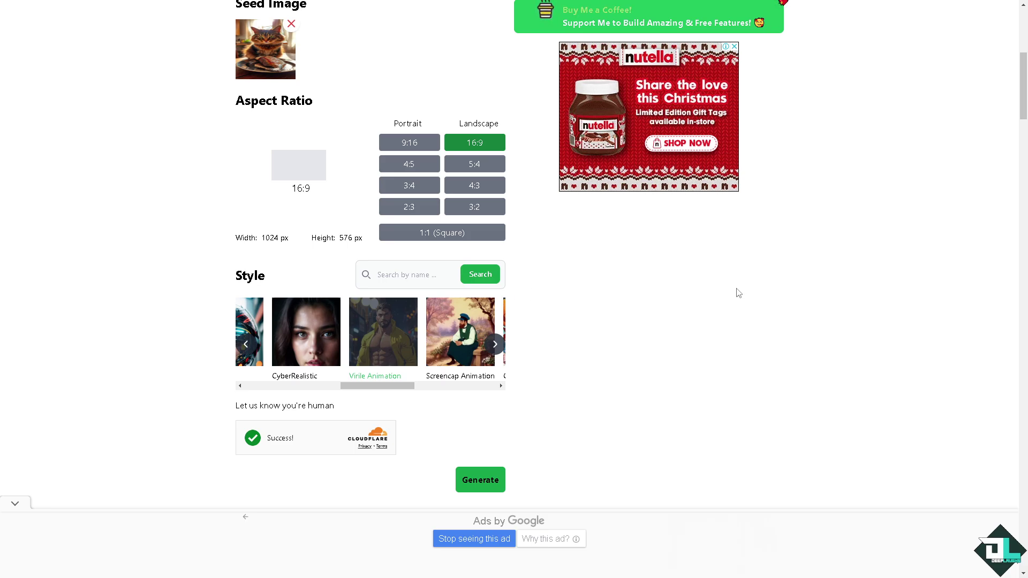
scroll(599, 298, "down", 2)
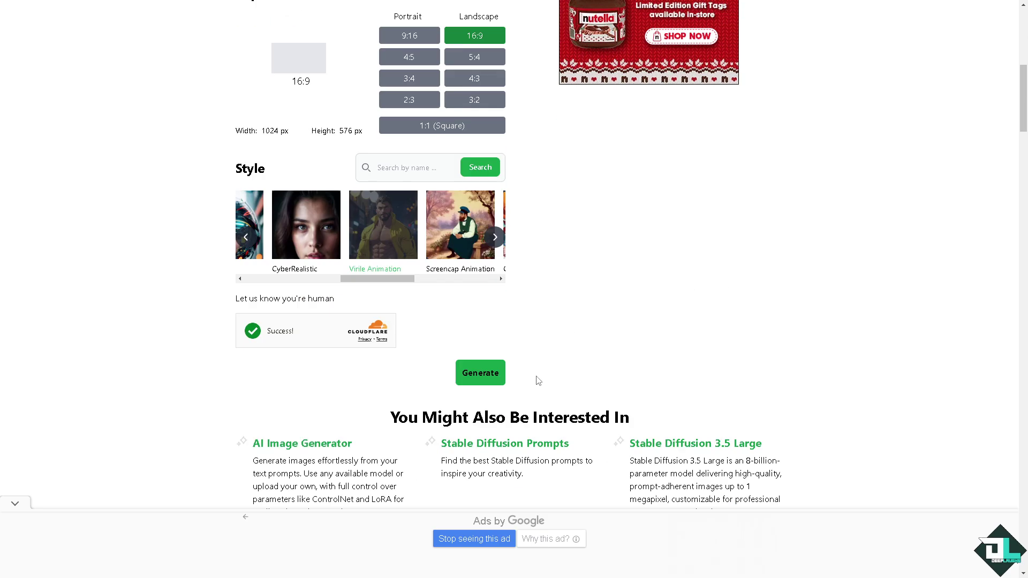
left_click(480, 374)
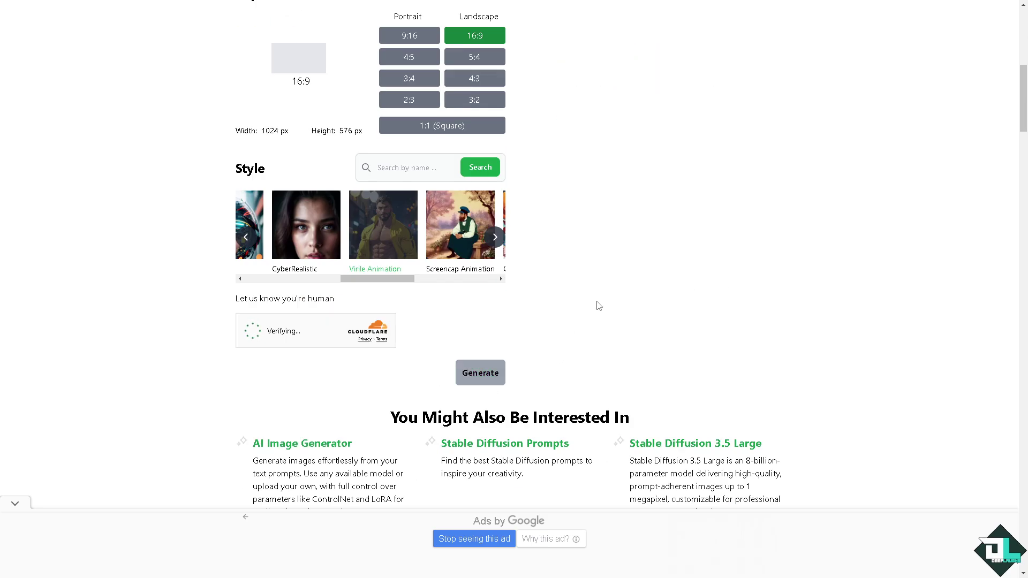
scroll(598, 306, "up", 9)
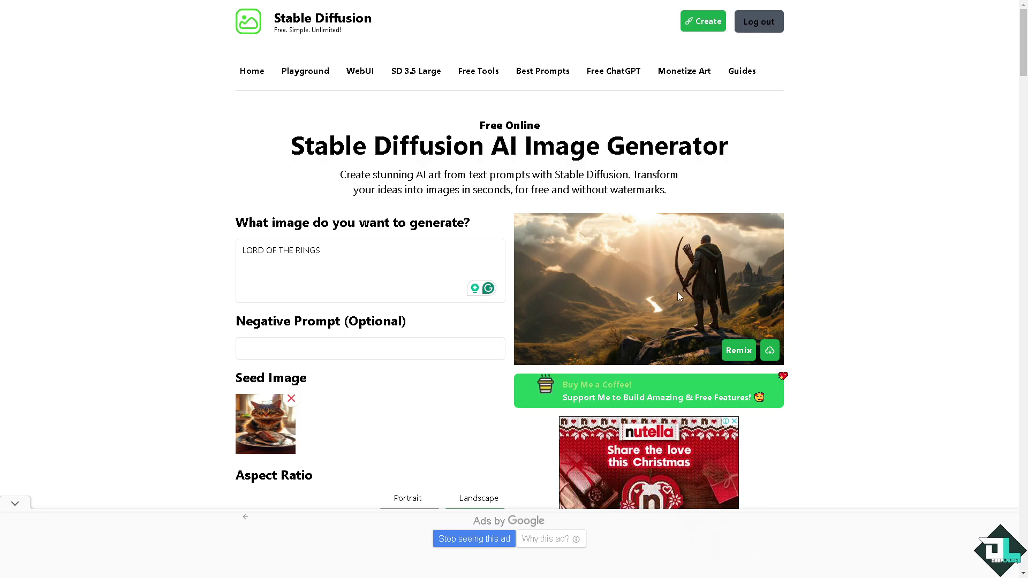
- Replace the prompt with 'JAPANESE ANIME' and set a square 1:1 aspect ratio
left_click_drag(322, 250, 206, 259)
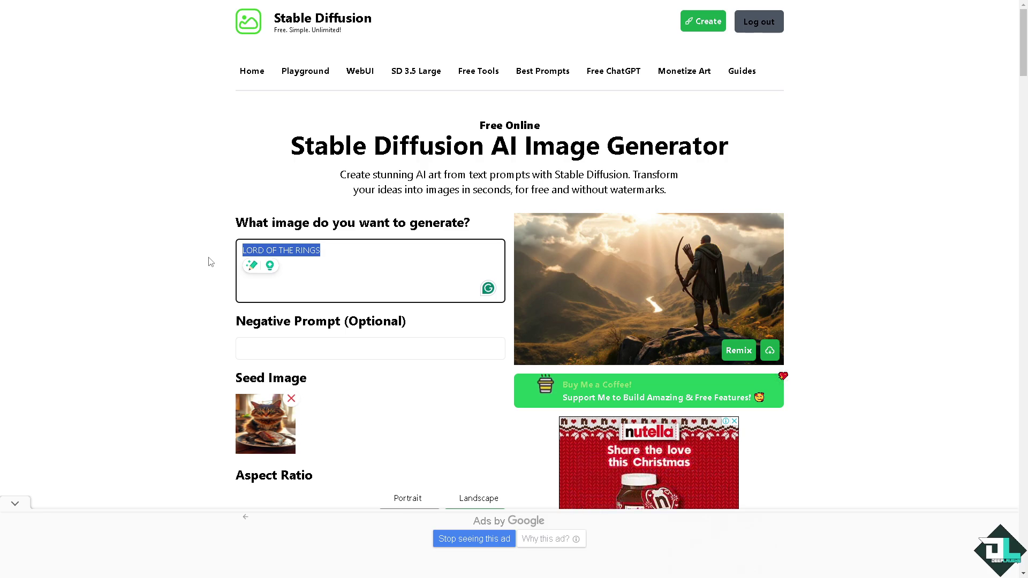
type("JAPANESE A")
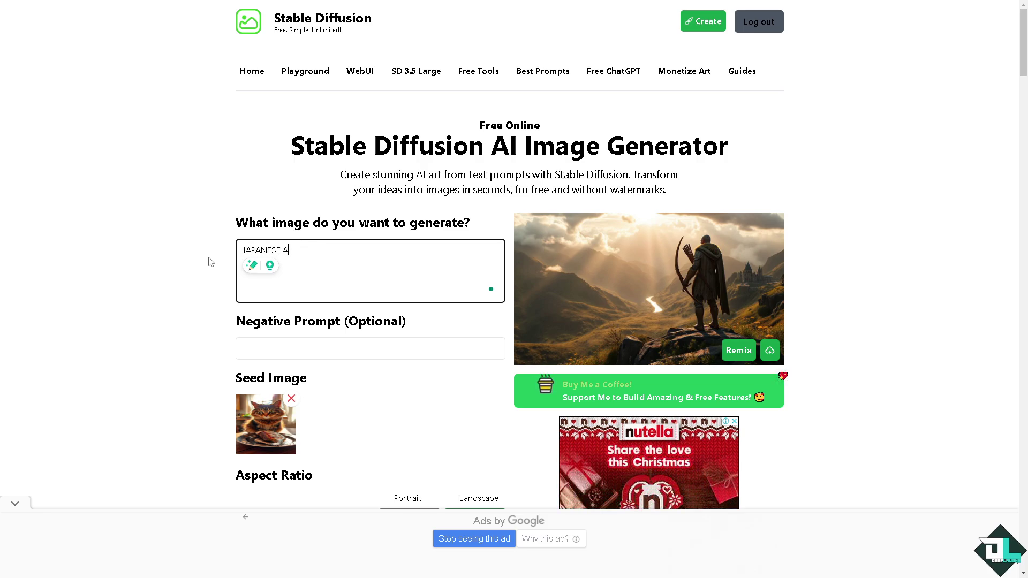
type("NIME")
scroll(241, 272, "down", 4)
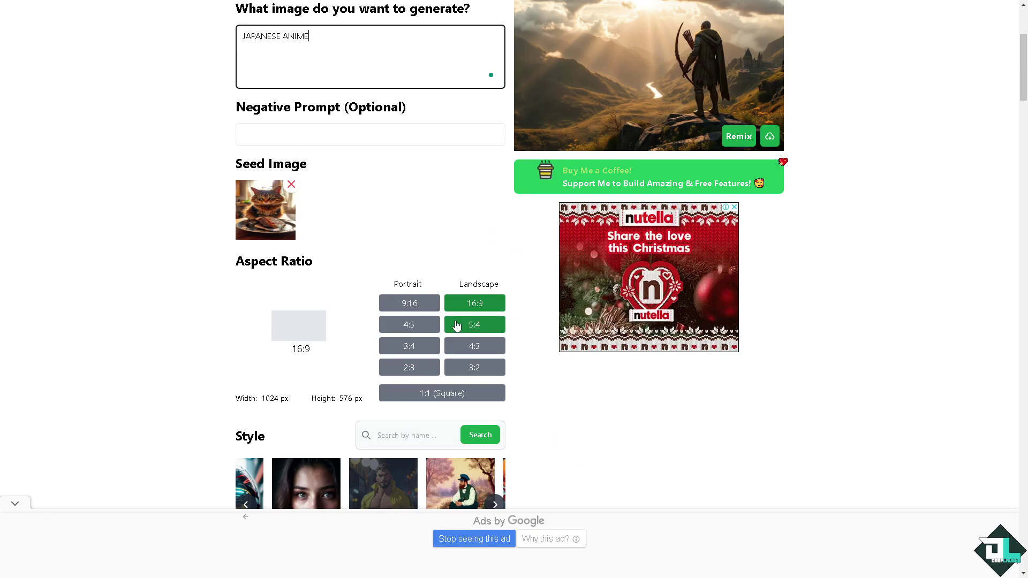
left_click(455, 393)
- Apply the Comic Babes style and generate the anime image
scroll(353, 372, "down", 3)
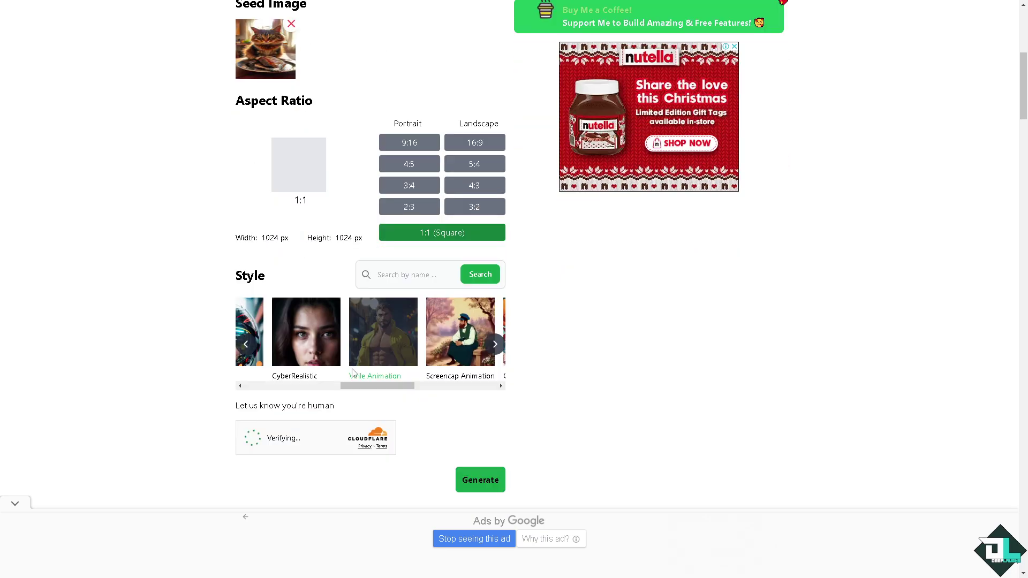
left_click_drag(356, 386, 435, 391)
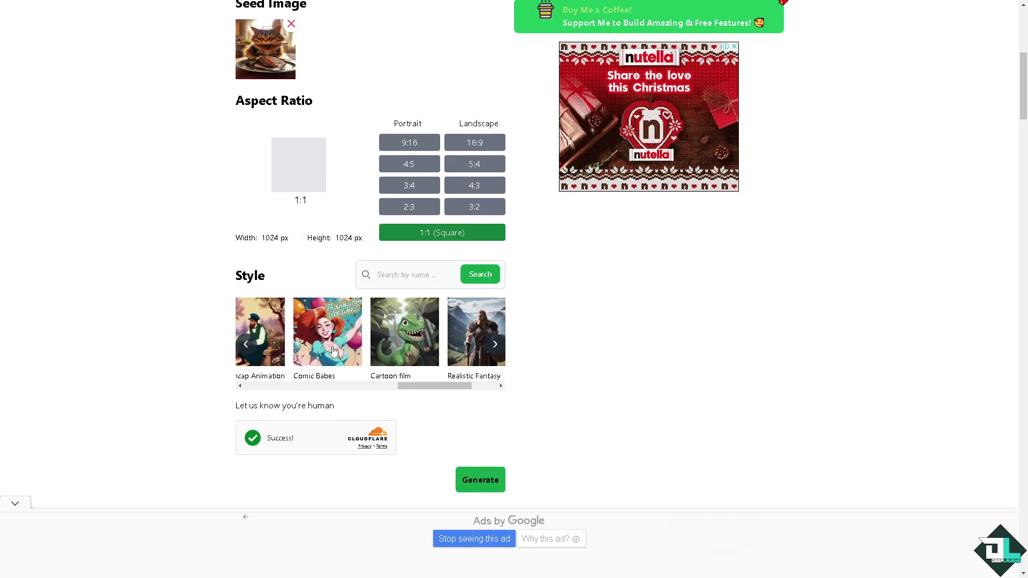
left_click(333, 351)
left_click(499, 485)
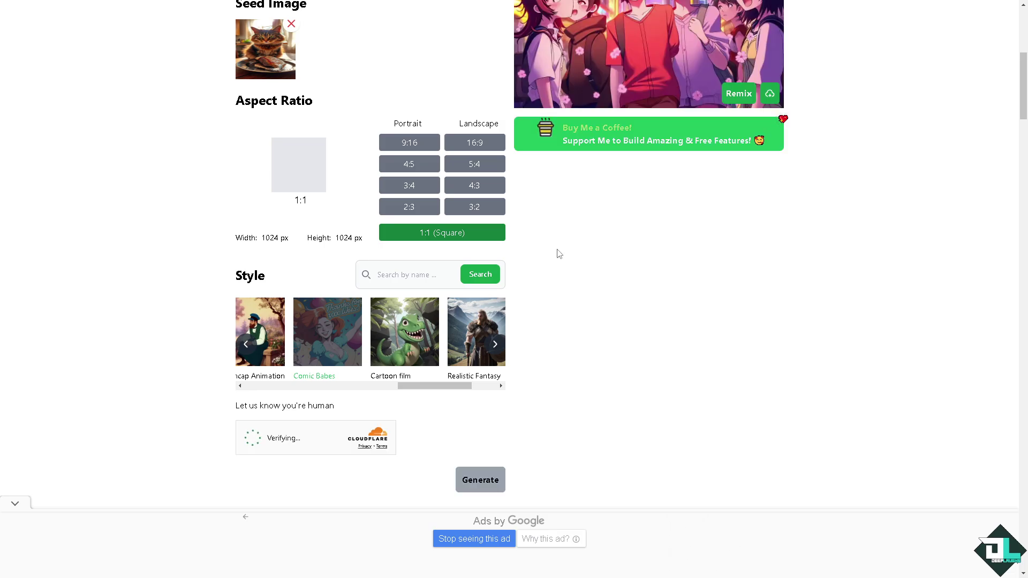
- Scroll back up to view the finished square anime crowd image with cherry blossoms
scroll(559, 254, "up", 3)
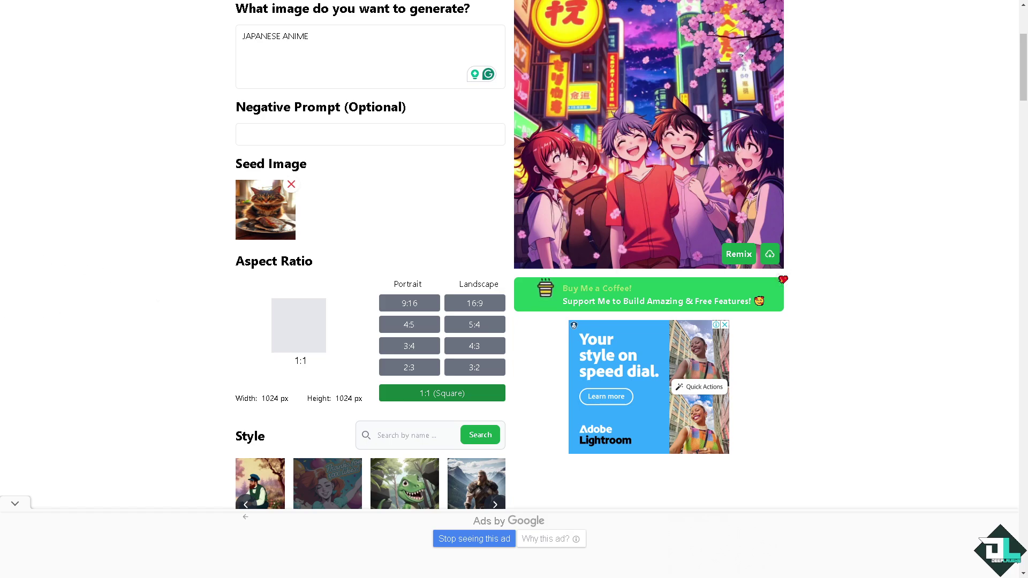
scroll(530, 281, "up", 2)
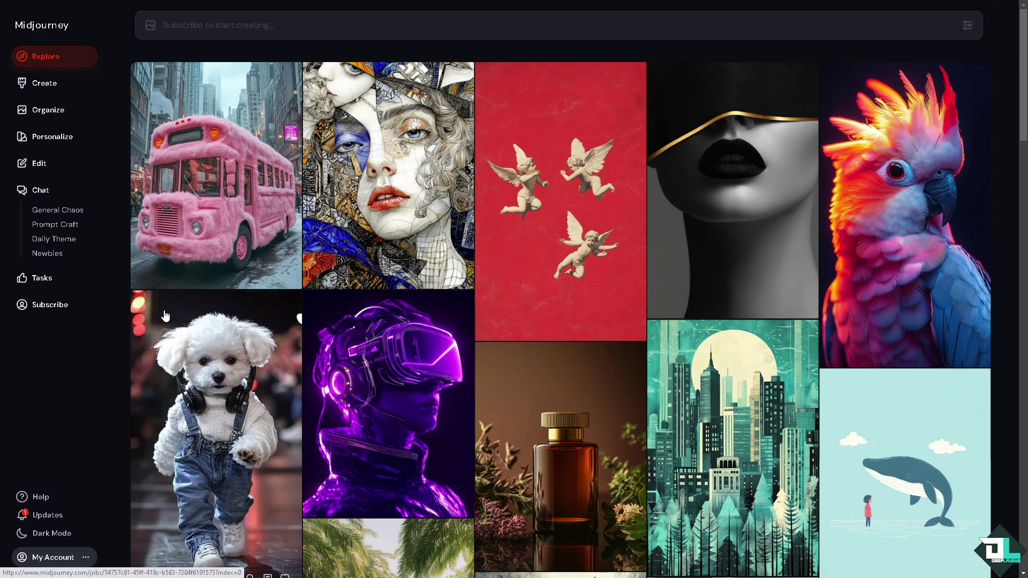
- Scroll through Midjourney's Explore gallery until 'that's all we have' appears
scroll(165, 315, "down", 3)
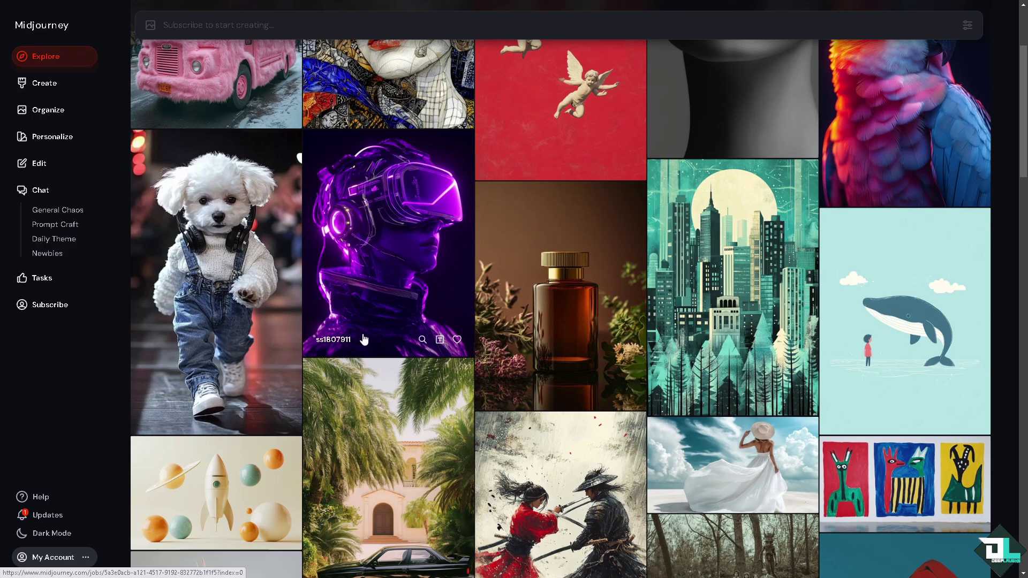
scroll(378, 277, "down", 7)
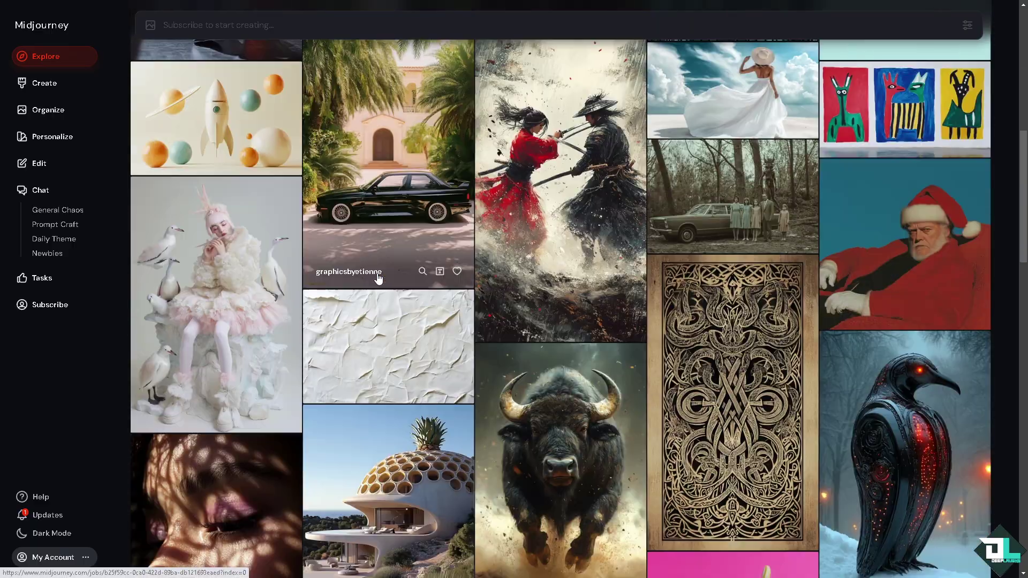
scroll(378, 278, "down", 15)
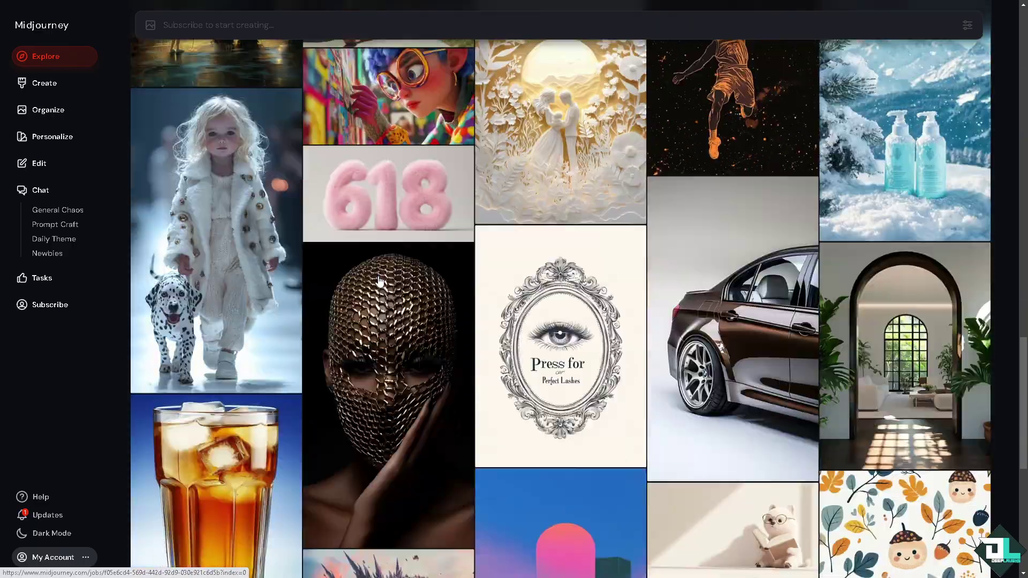
scroll(379, 281, "down", 8)
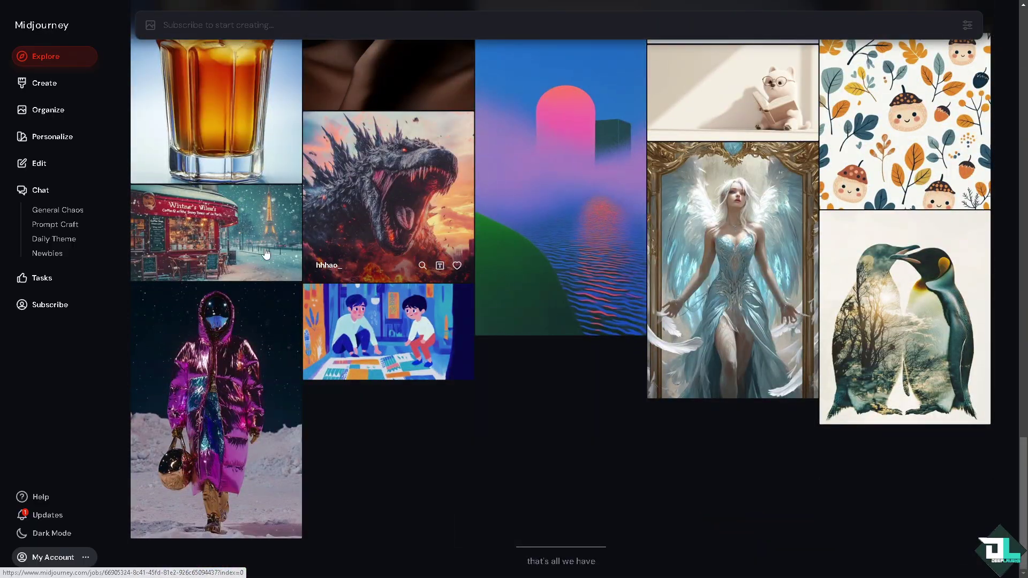